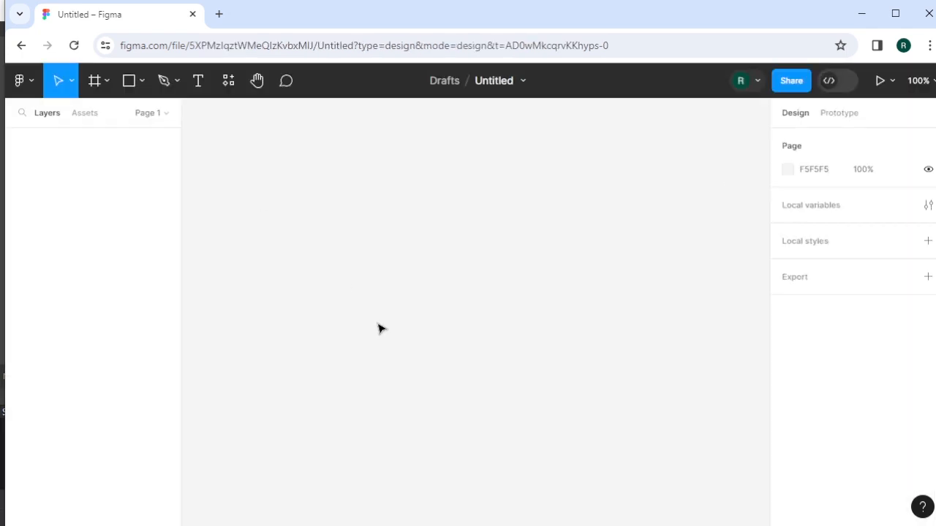
# - Create a frame on the canvas using the Desktop preset, 1440 × 1024
pyautogui.click(108, 80)
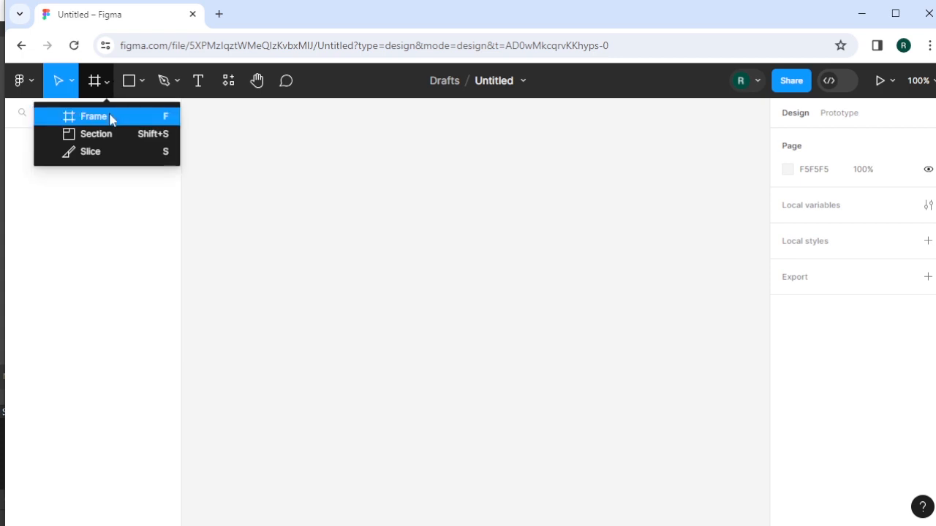
pyautogui.click(110, 118)
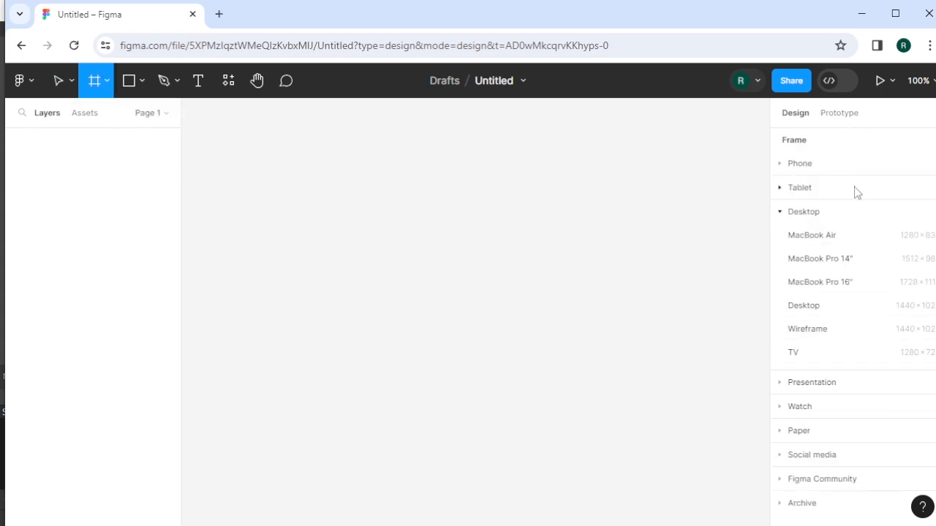
pyautogui.click(834, 219)
pyautogui.click(815, 217)
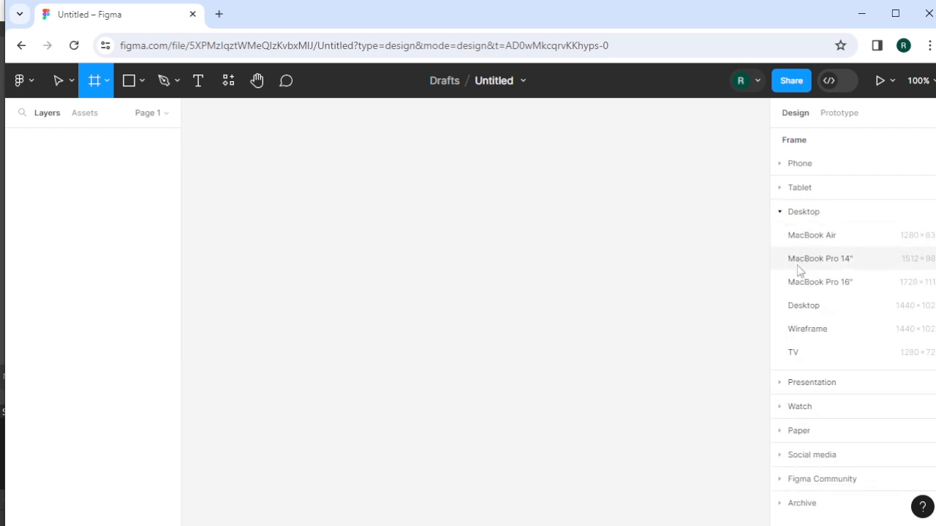
pyautogui.click(805, 314)
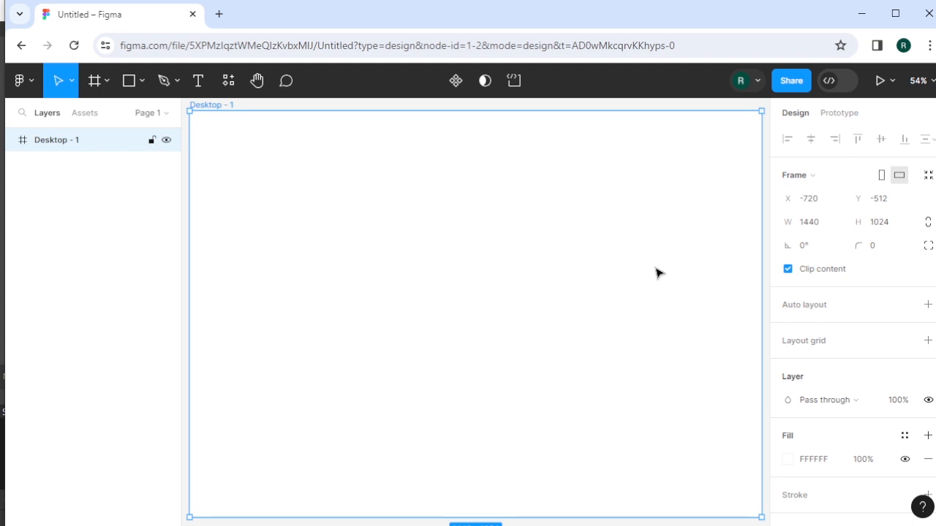
pyautogui.scroll(-5, 447, 191)
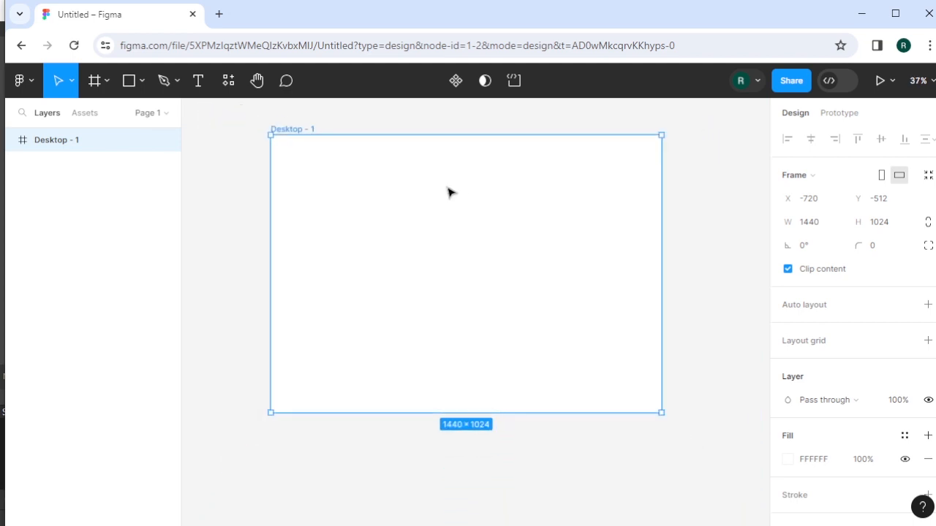
pyautogui.scroll(2, 483, 234)
pyautogui.scroll(-6, 483, 234)
pyautogui.scroll(7, 484, 233)
pyautogui.scroll(-3, 483, 234)
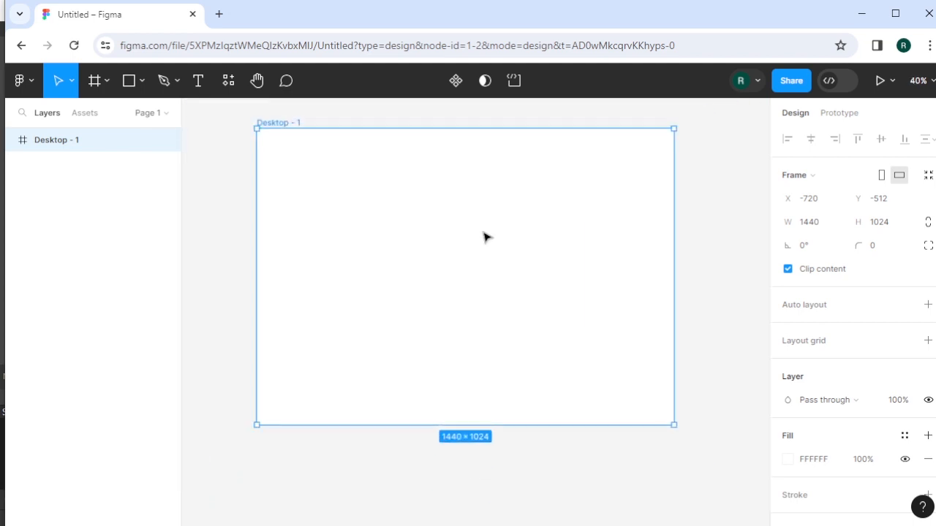
pyautogui.scroll(-2, 483, 233)
pyautogui.scroll(2, 485, 236)
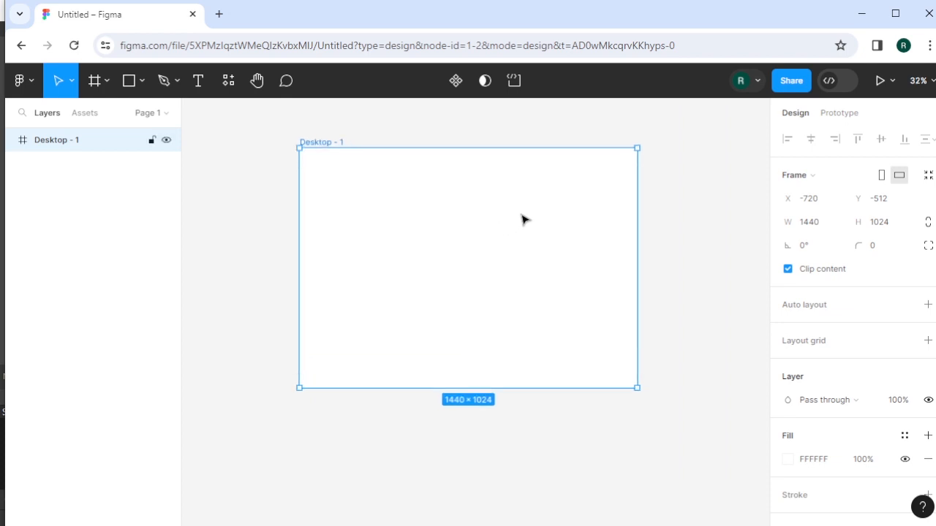
pyautogui.moveTo(520, 213); pyautogui.dragTo(506, 229)
pyautogui.click(643, 274)
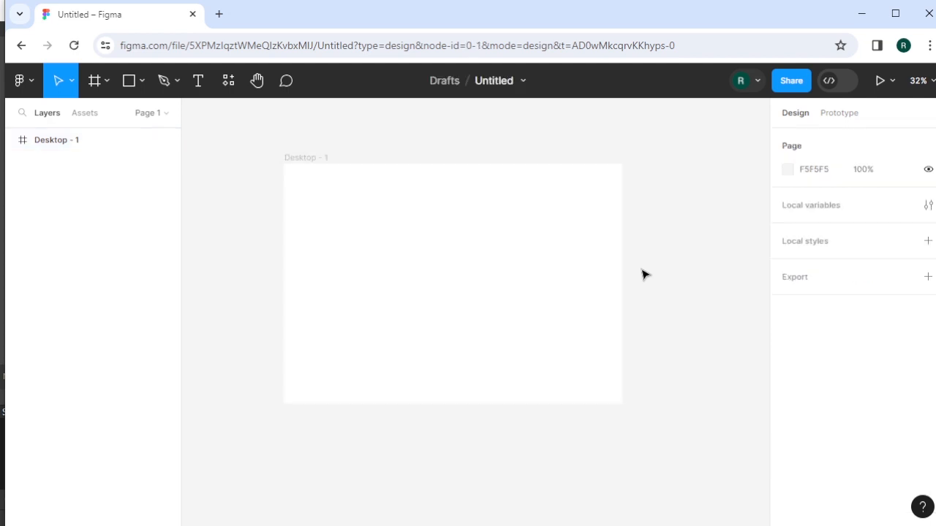
# - Place the image favpng_headphones-ear-amazon-com-wireless-audio from Downloads inside the desktop frame at about 707 × 527
pyautogui.click(141, 81)
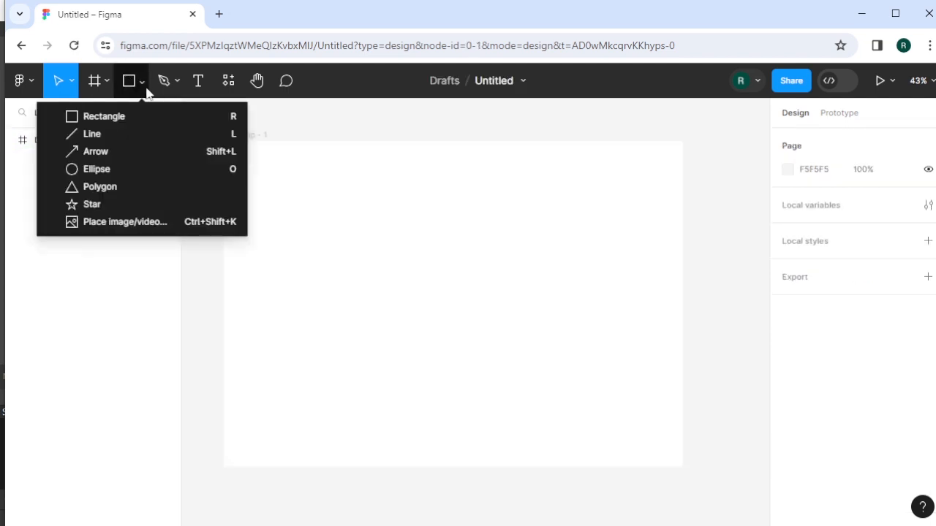
pyautogui.click(210, 230)
pyautogui.click(151, 144)
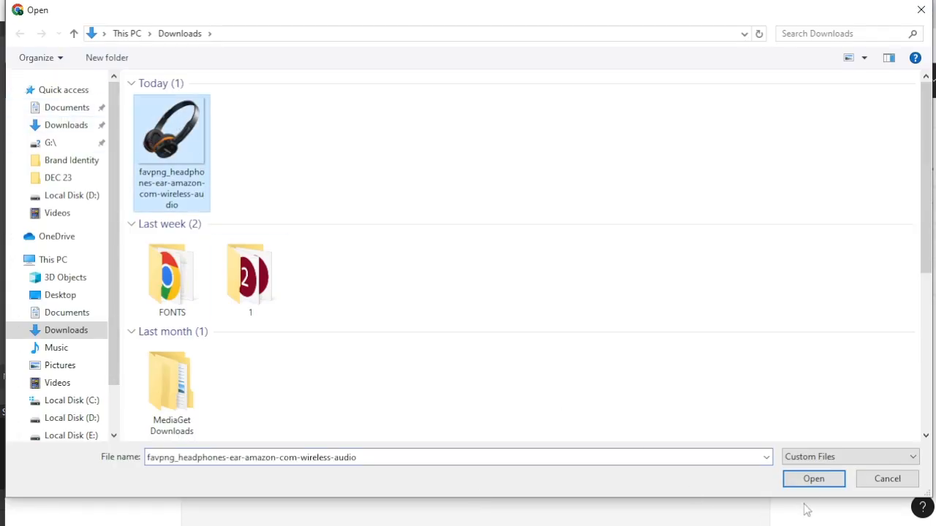
pyautogui.click(809, 482)
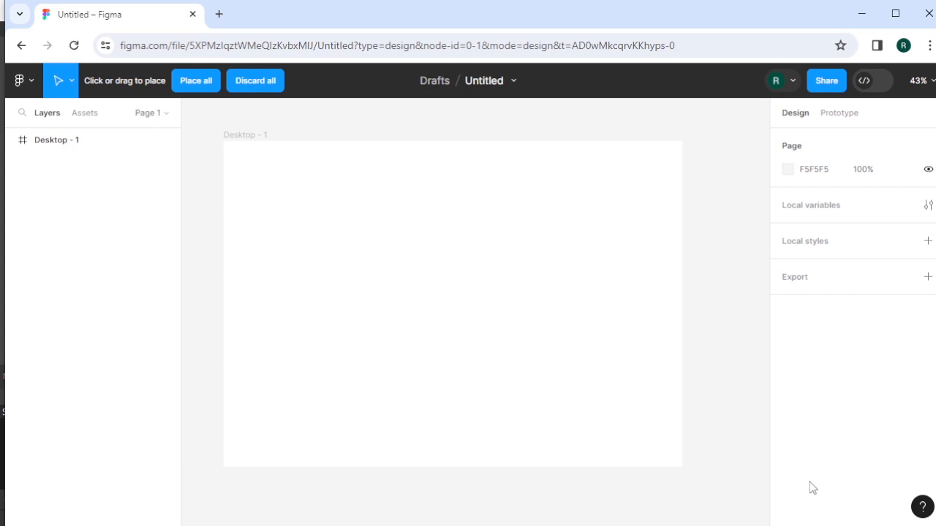
pyautogui.moveTo(403, 221); pyautogui.dragTo(632, 395)
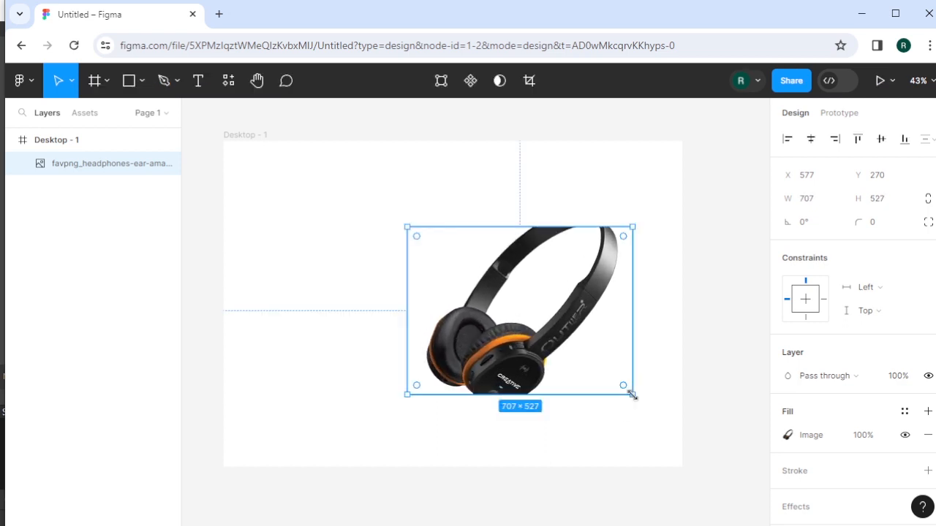
# - Scale the headphones image up proportionally from its bottom edge to about 928 × 692
pyautogui.click(77, 82)
pyautogui.click(70, 134)
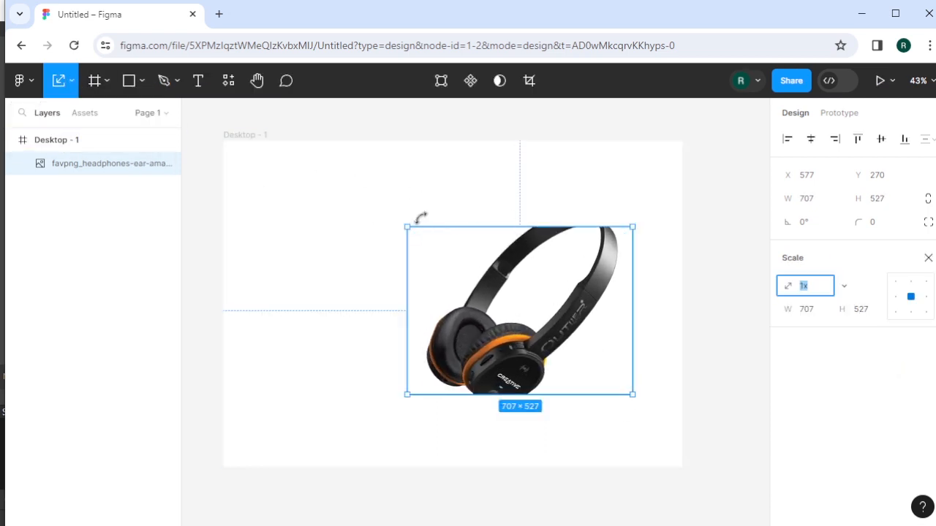
pyautogui.moveTo(492, 226); pyautogui.dragTo(494, 172)
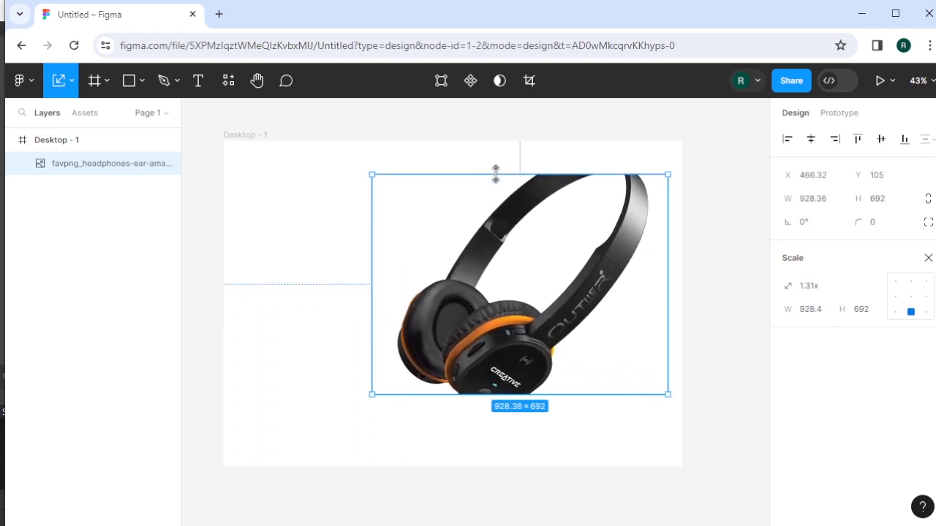
# - Switch back to the Move tool and stretch the headphones image upward to a height of about 844
pyautogui.click(72, 85)
pyautogui.click(74, 114)
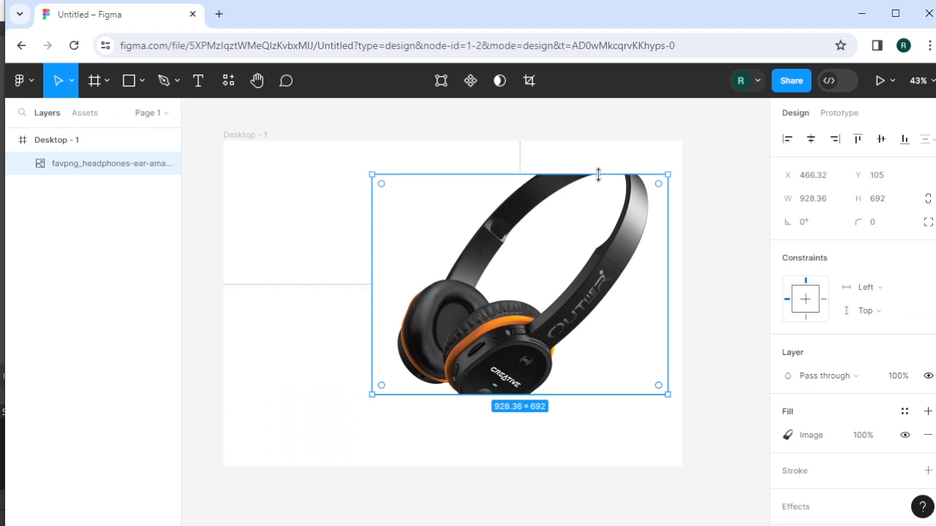
pyautogui.moveTo(526, 173); pyautogui.dragTo(525, 128)
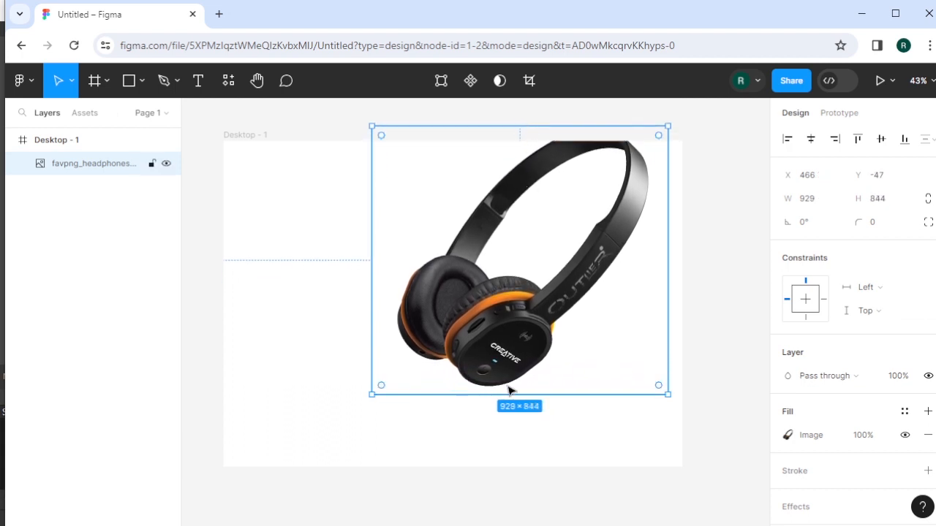
# - Rotate the headphones image slightly counterclockwise and position it over the right half of the frame
pyautogui.moveTo(492, 243); pyautogui.dragTo(512, 261)
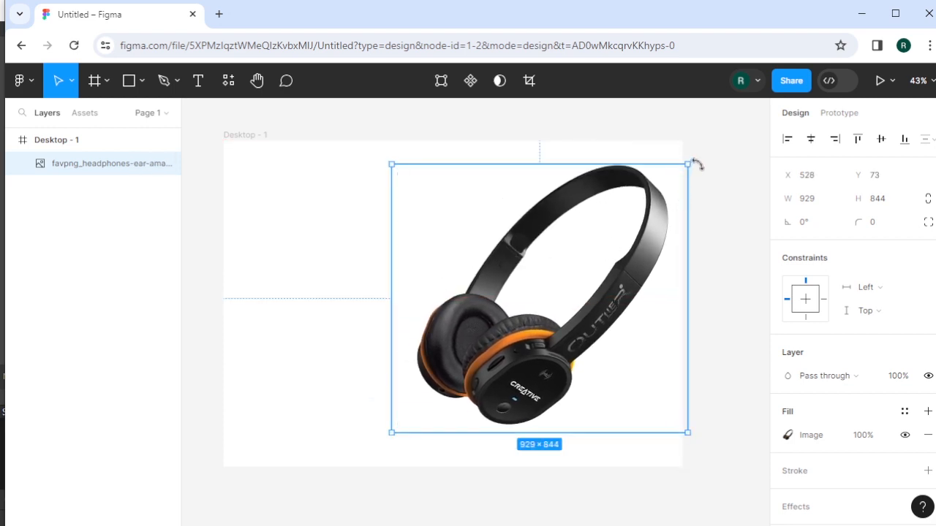
pyautogui.moveTo(695, 165); pyautogui.dragTo(671, 136)
pyautogui.moveTo(610, 324); pyautogui.dragTo(622, 343)
pyautogui.click(297, 260)
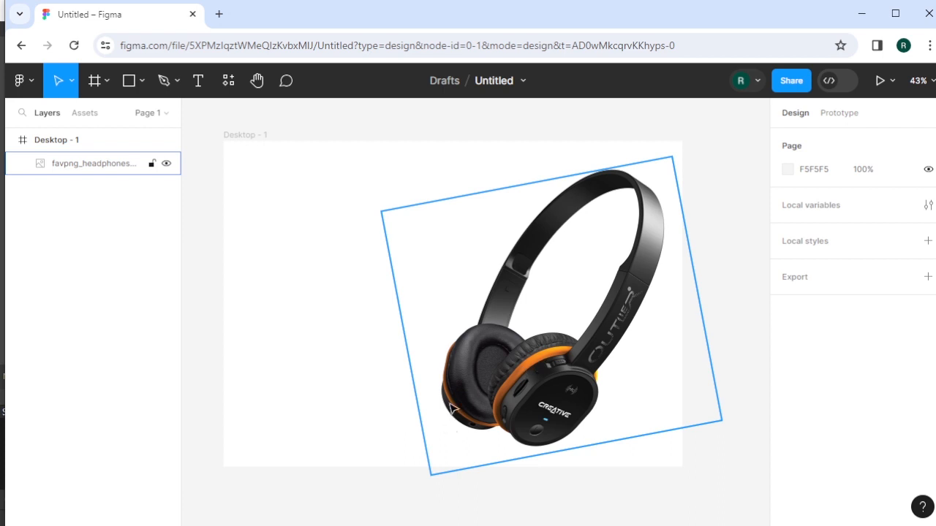
# - Draw a 1440 × 1024 rectangle covering the whole frame and move its layer below the headphones image
pyautogui.click(143, 82)
pyautogui.click(130, 115)
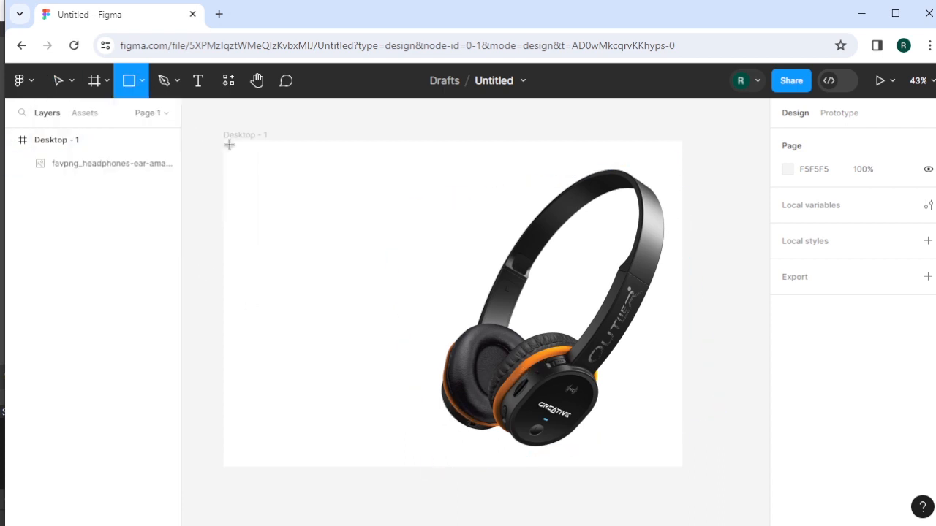
pyautogui.moveTo(229, 151); pyautogui.dragTo(681, 468)
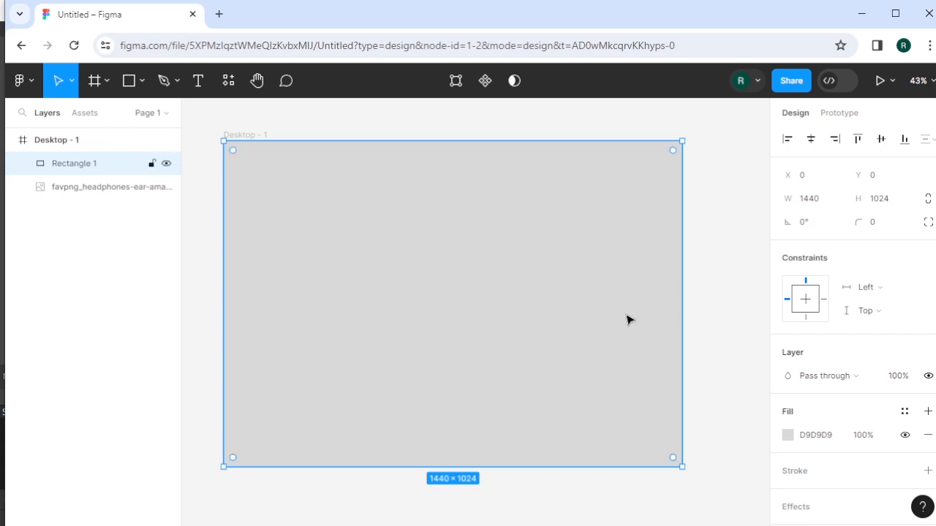
pyautogui.moveTo(121, 170); pyautogui.dragTo(122, 209)
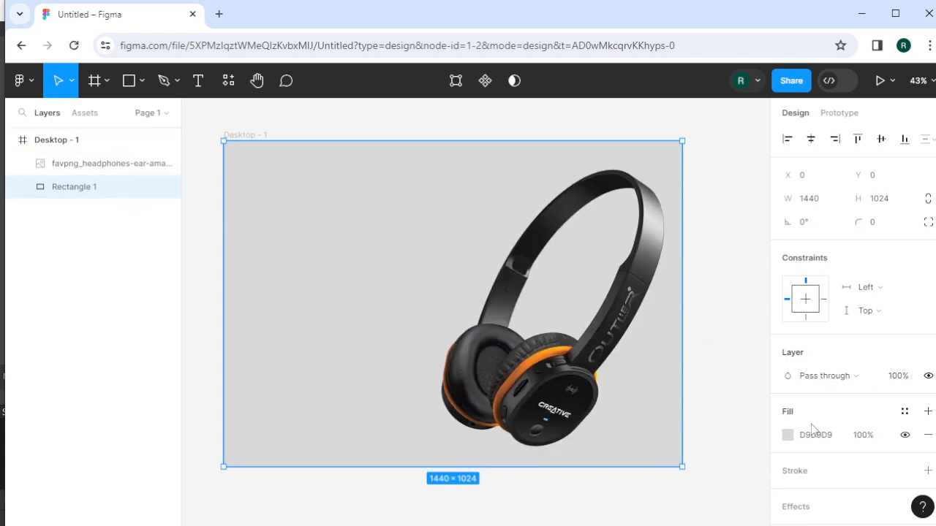
# - Change the rectangle's fill to a linear gradient and sample the headphones' orange, F4851F, for its first stop
pyautogui.click(790, 435)
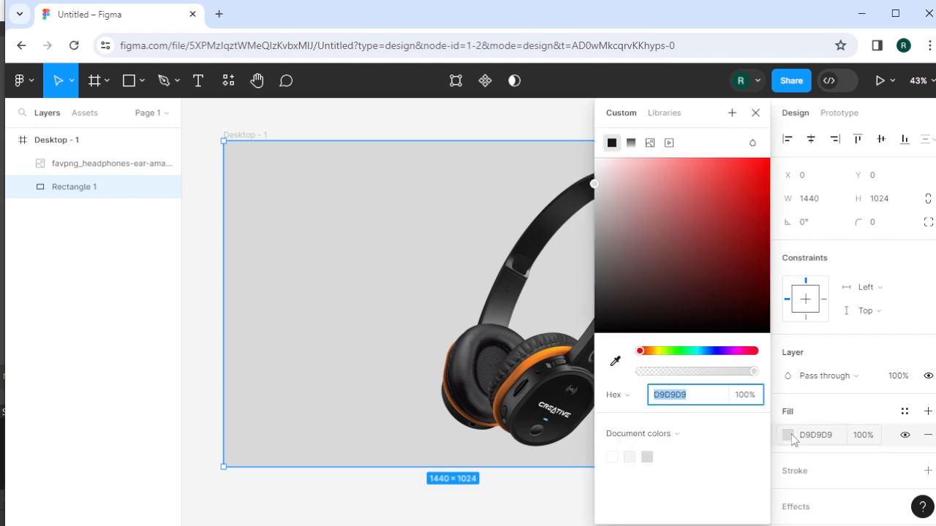
pyautogui.click(632, 144)
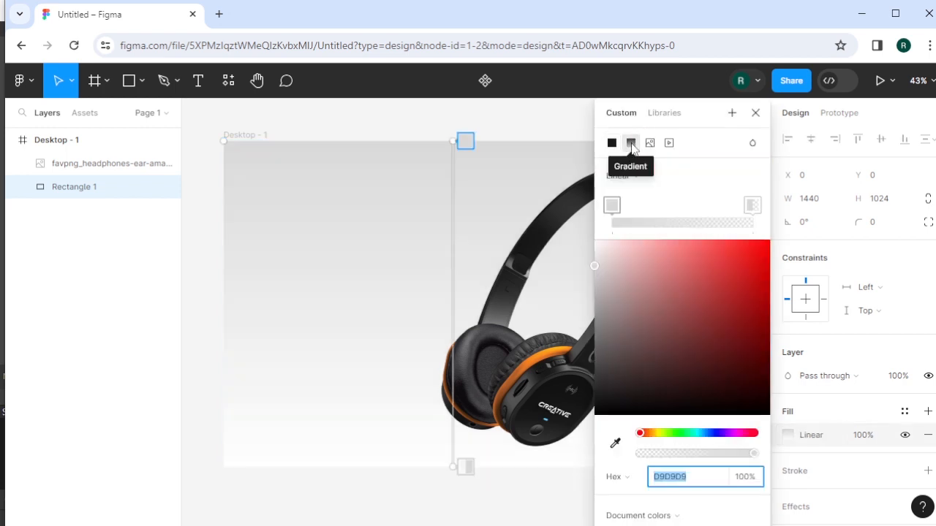
pyautogui.click(616, 445)
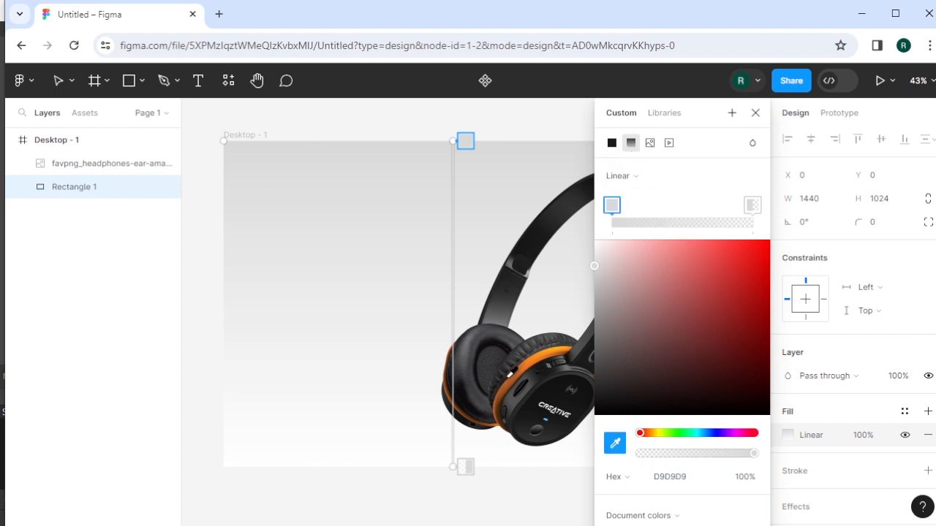
pyautogui.click(538, 356)
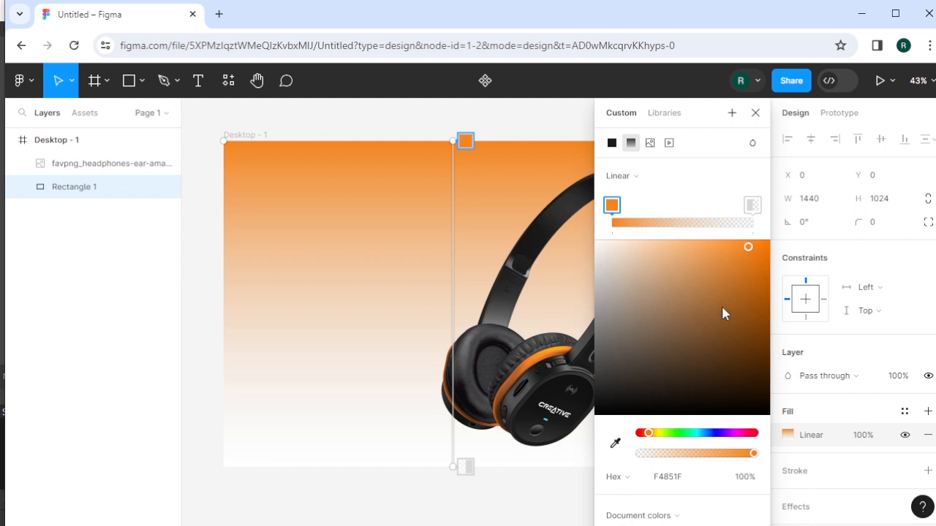
# - Set the gradient's end stop to the dark brown 553010 sampled from the headphones
pyautogui.click(752, 206)
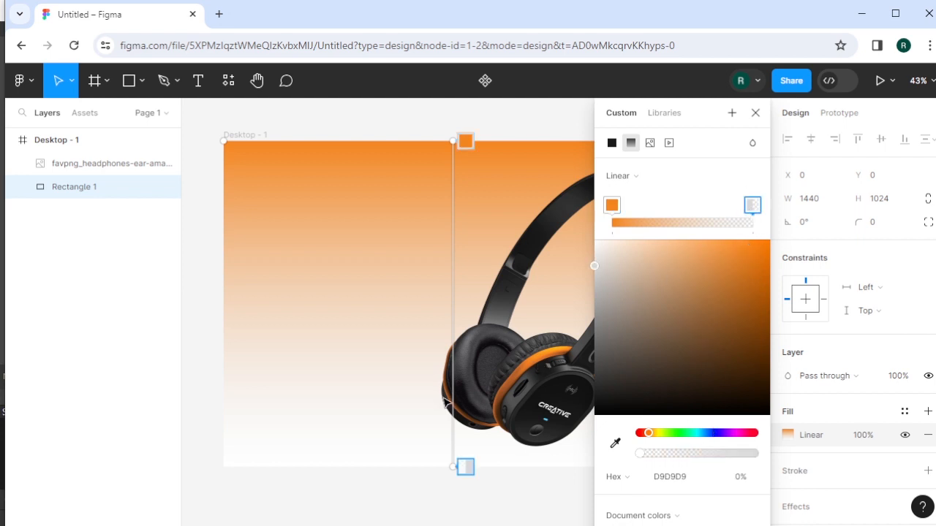
pyautogui.click(614, 443)
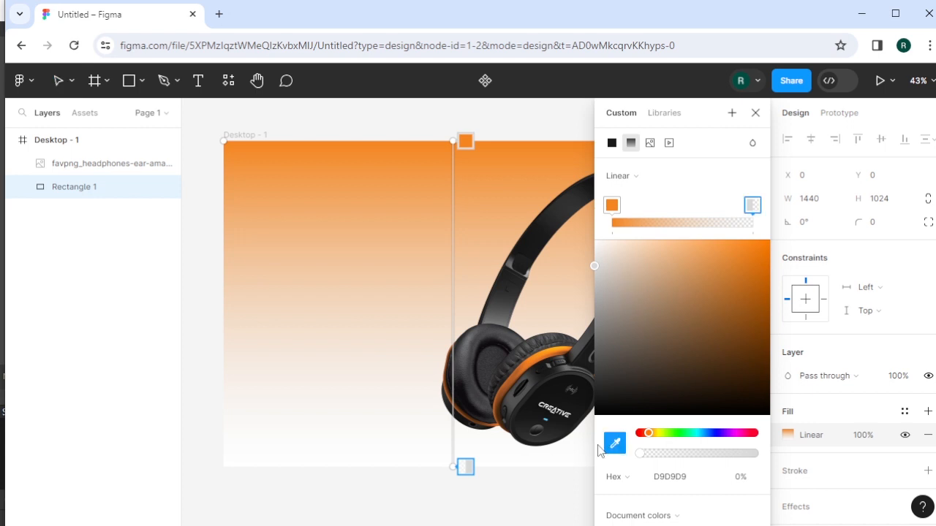
pyautogui.click(447, 386)
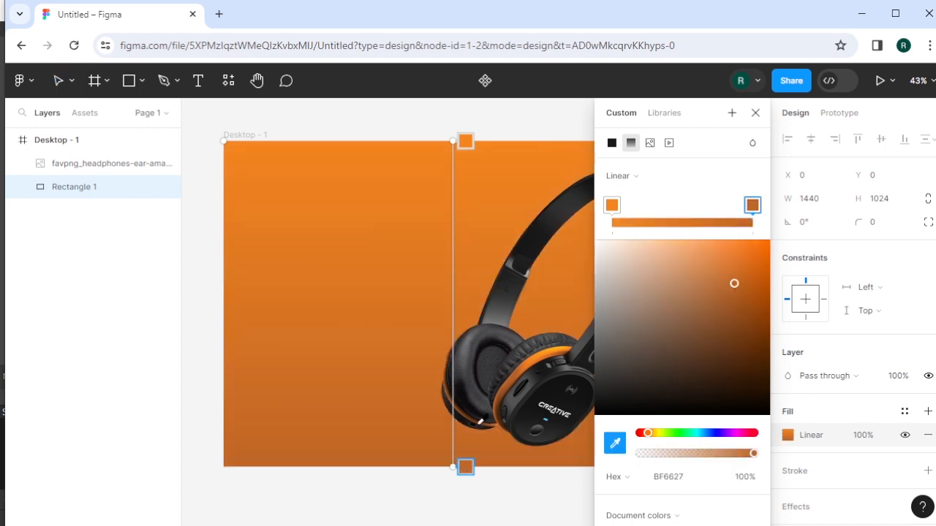
pyautogui.click(474, 418)
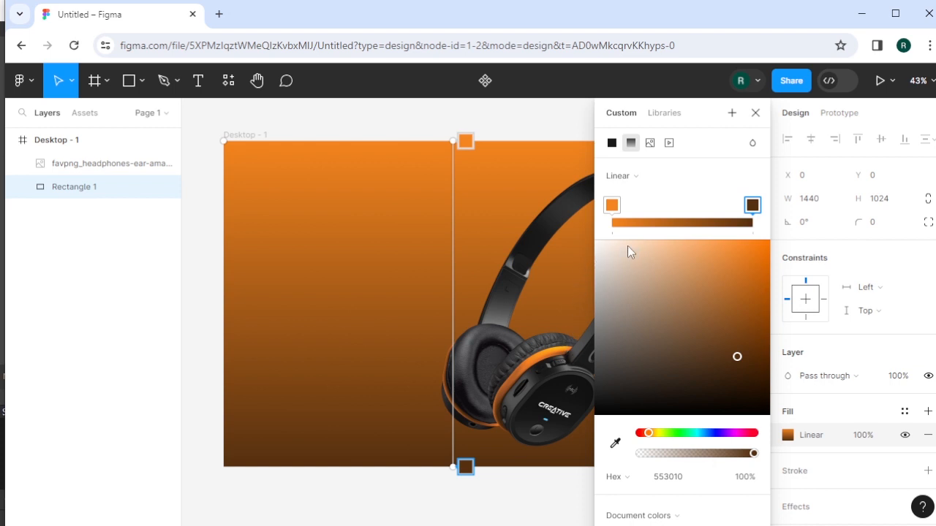
# - Make the rectangle's gradient radial, centred on the middle of its top edge, with an intermediate brown stop 834814
pyautogui.click(618, 176)
pyautogui.click(637, 194)
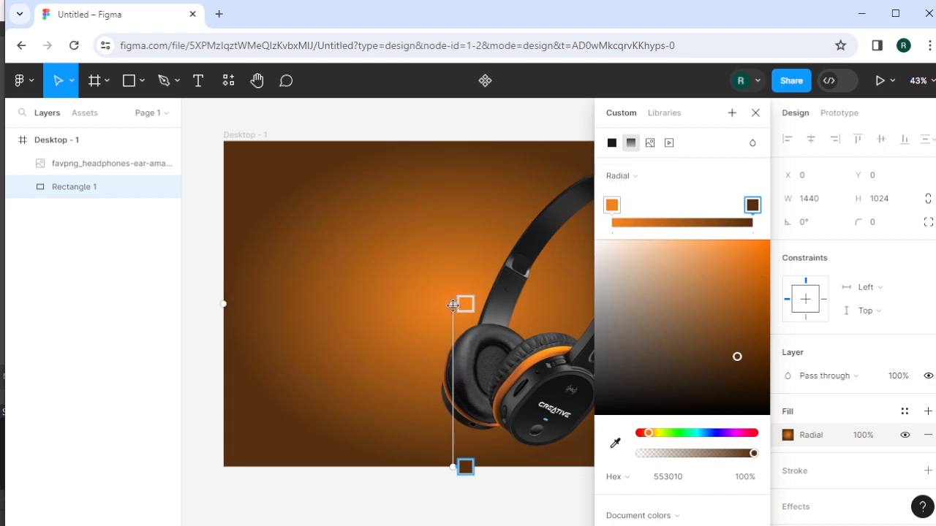
pyautogui.moveTo(452, 304); pyautogui.dragTo(453, 266)
pyautogui.moveTo(459, 416); pyautogui.dragTo(453, 144)
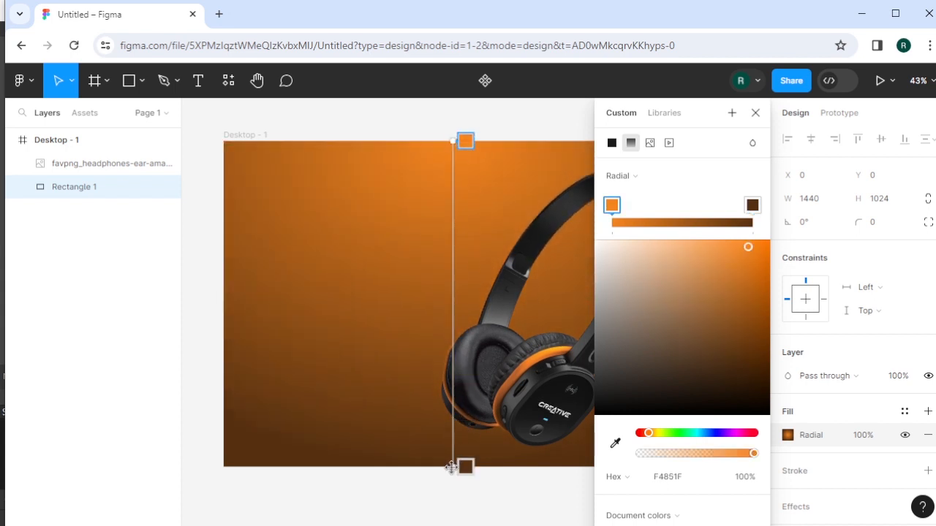
pyautogui.moveTo(451, 468); pyautogui.dragTo(452, 414)
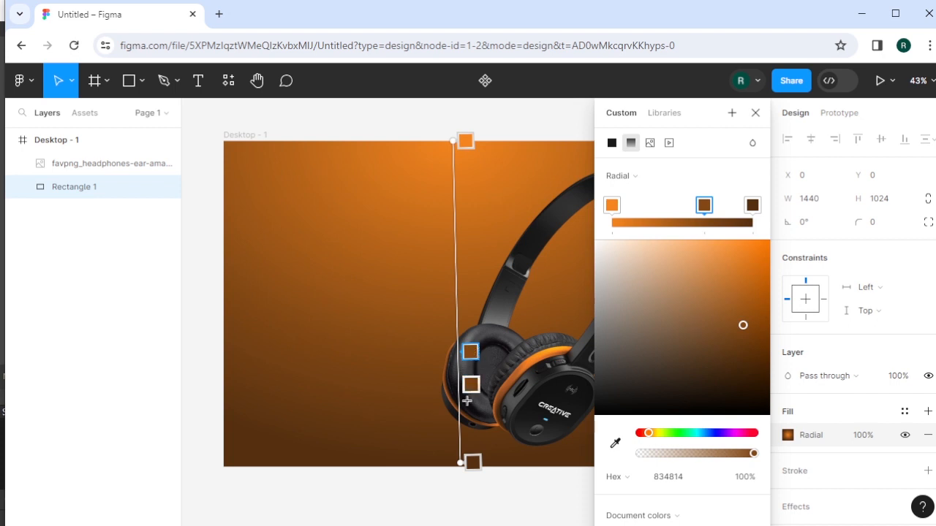
pyautogui.click(755, 113)
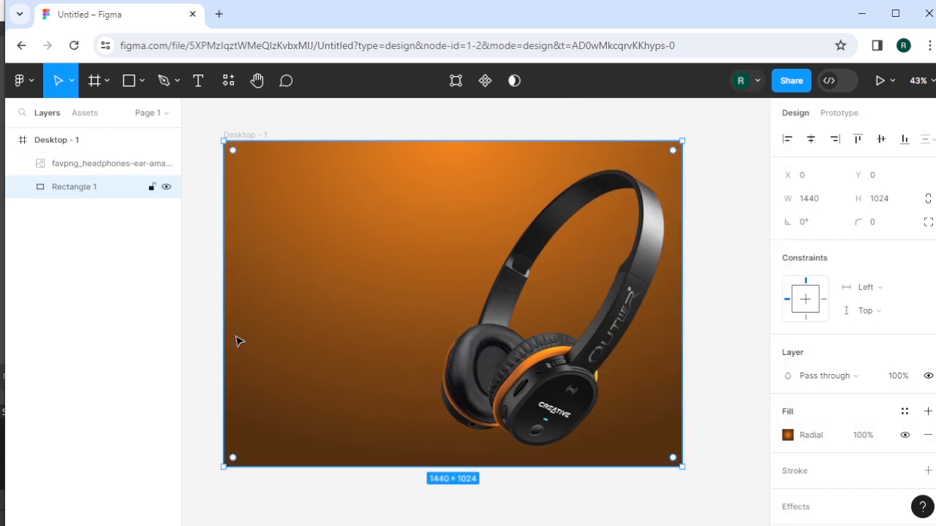
# - Add the text OUTLIER over the background, to the left of the headphones at about X 87, Y 236
pyautogui.click(201, 84)
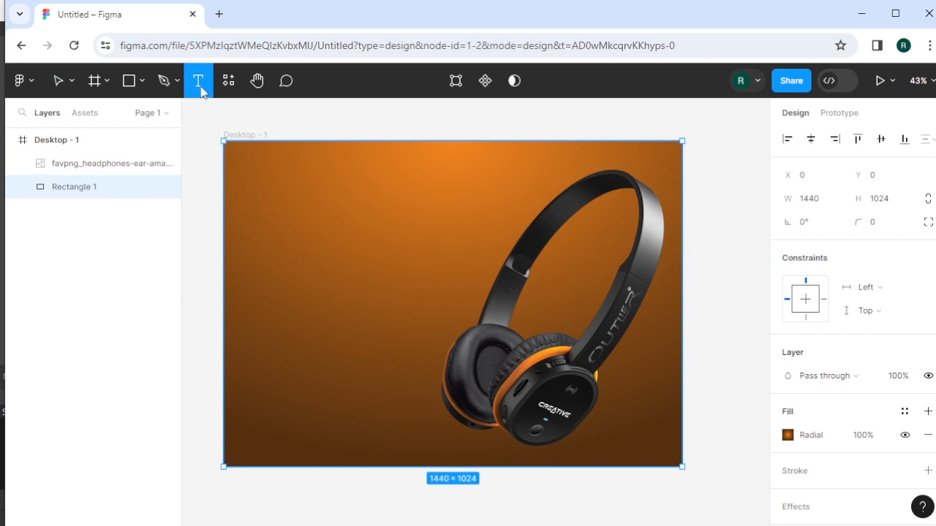
pyautogui.click(253, 217)
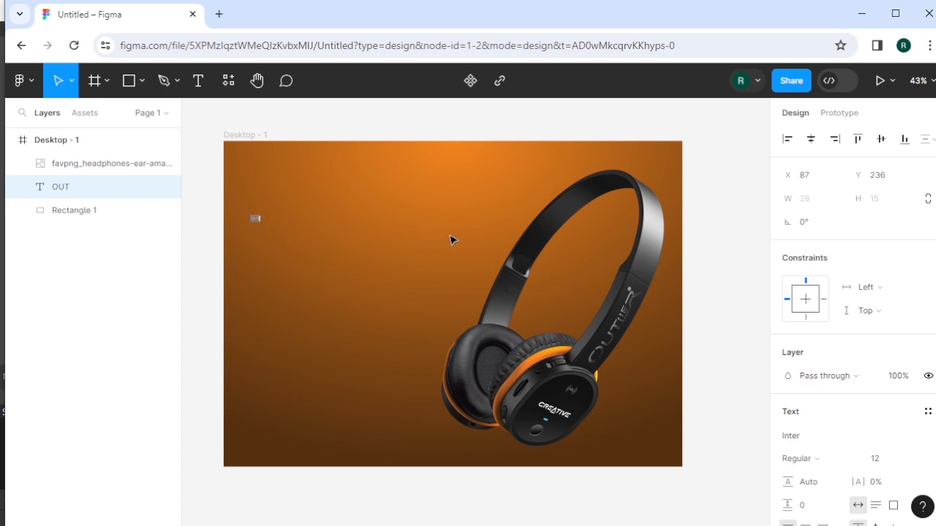
pyautogui.scroll(5, 238, 221)
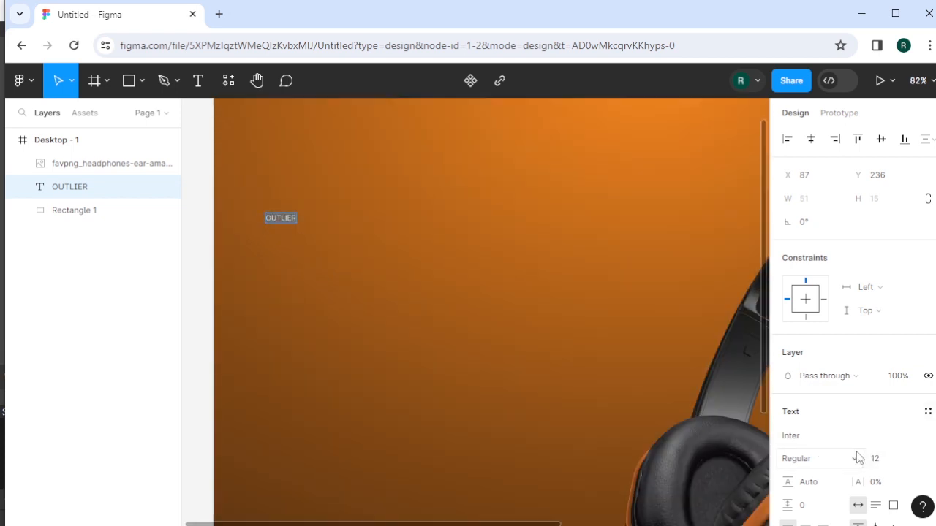
# - Set the OUTLIER text's font size to 229
pyautogui.scroll(-3, 874, 410)
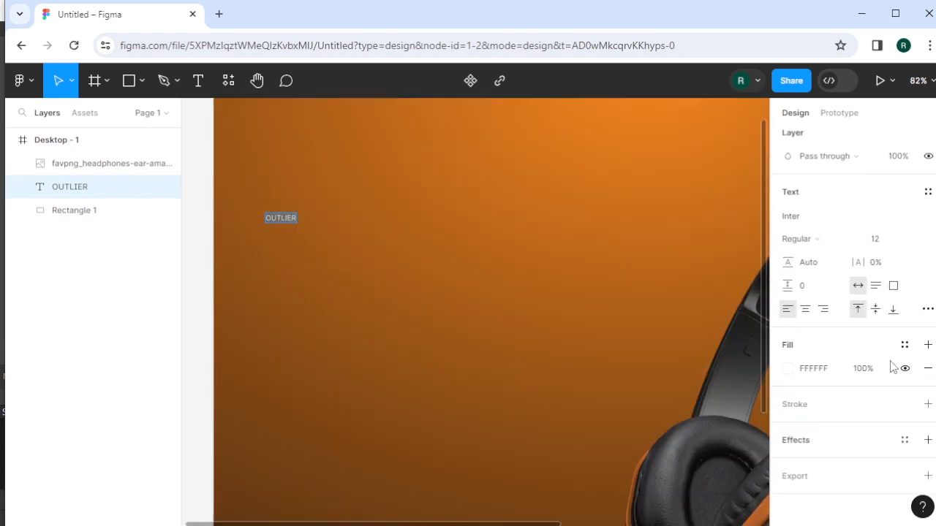
pyautogui.click(915, 240)
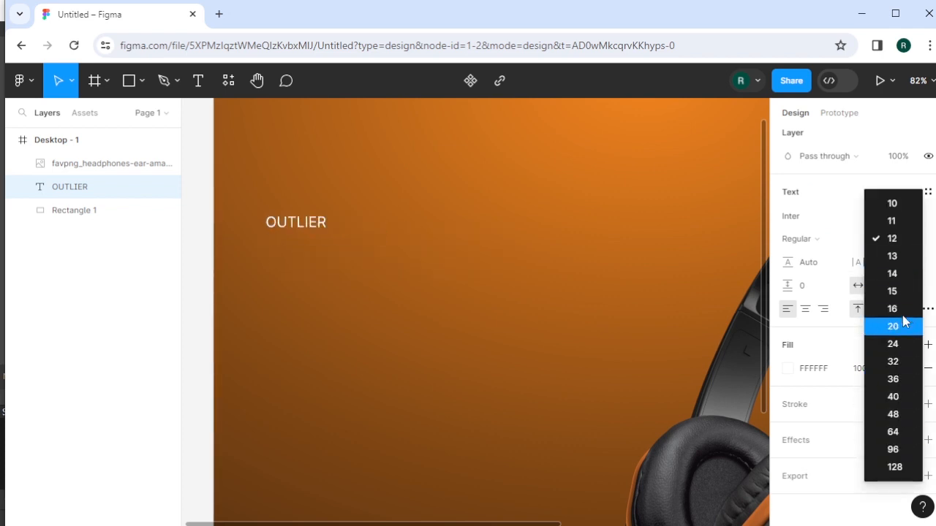
pyautogui.click(893, 343)
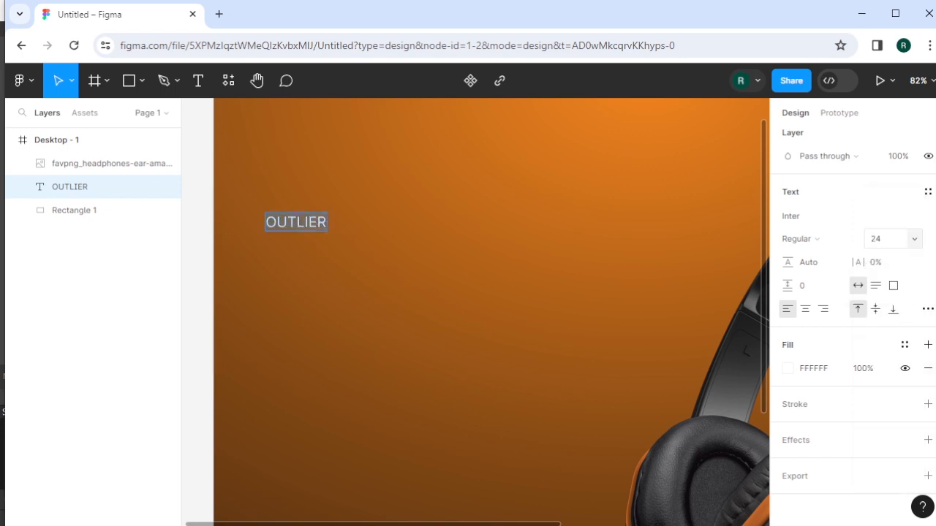
pyautogui.moveTo(871, 245); pyautogui.dragTo(830, 242)
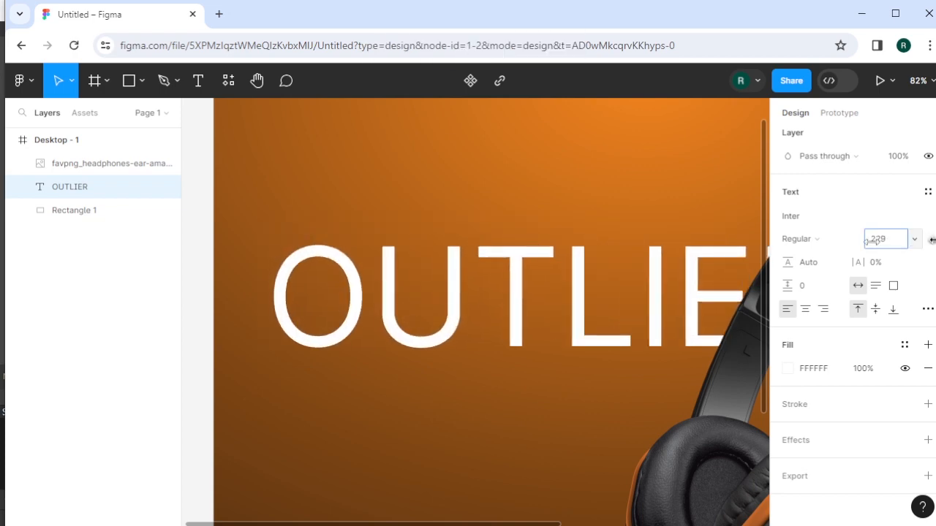
# - Browse the font list with previews on the OUTLIER text and apply the Koulen font
pyautogui.click(817, 221)
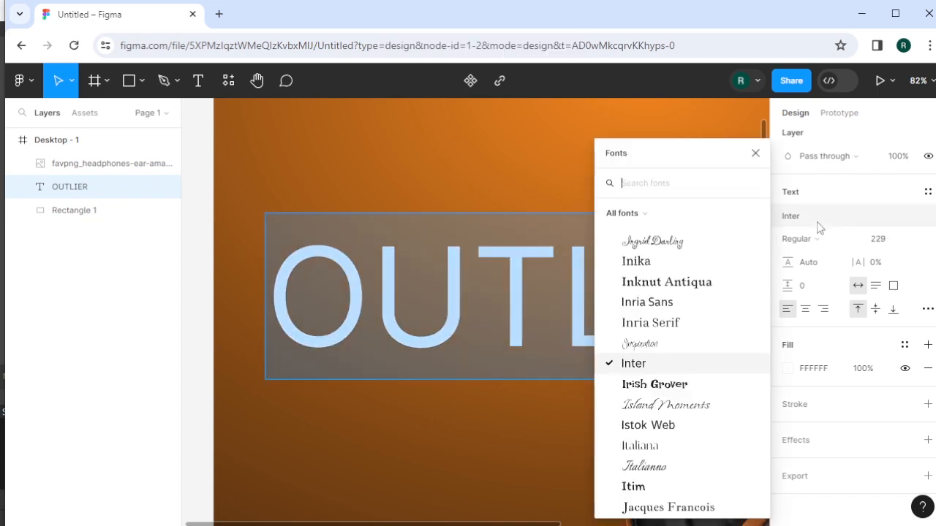
pyautogui.scroll(-6, 699, 382)
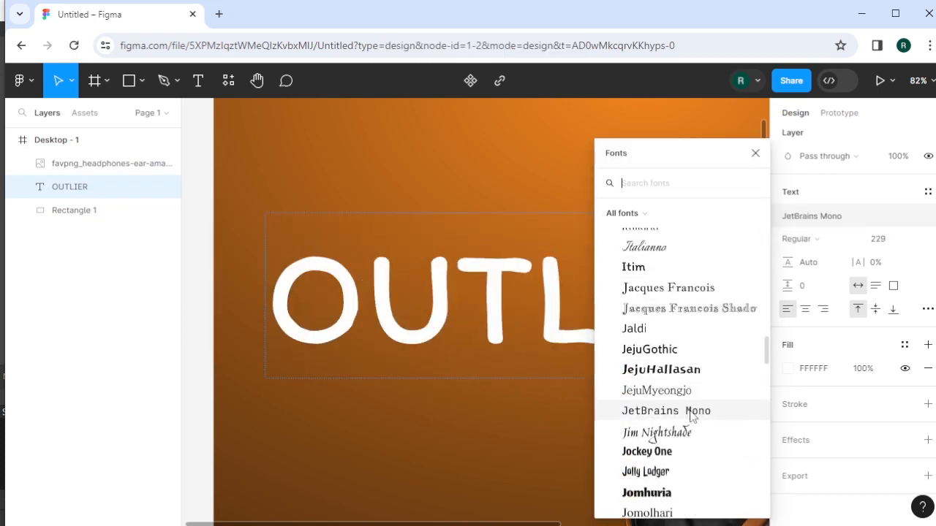
pyautogui.scroll(-5, 683, 395)
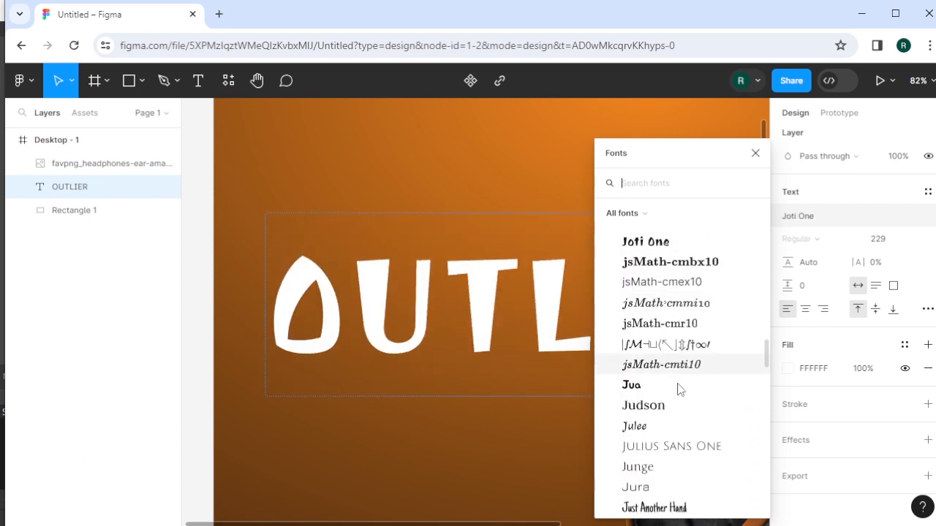
pyautogui.scroll(-2, 680, 390)
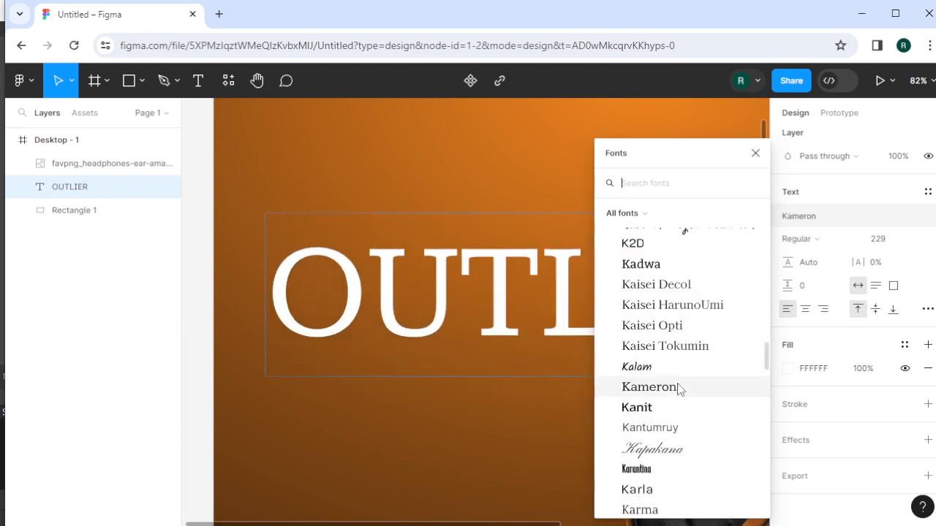
pyautogui.scroll(-5, 677, 384)
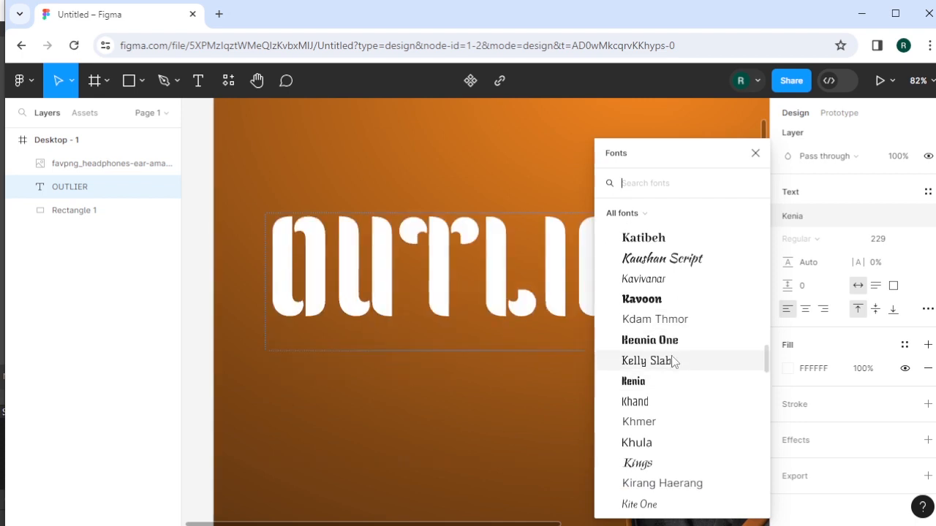
pyautogui.scroll(-5, 669, 351)
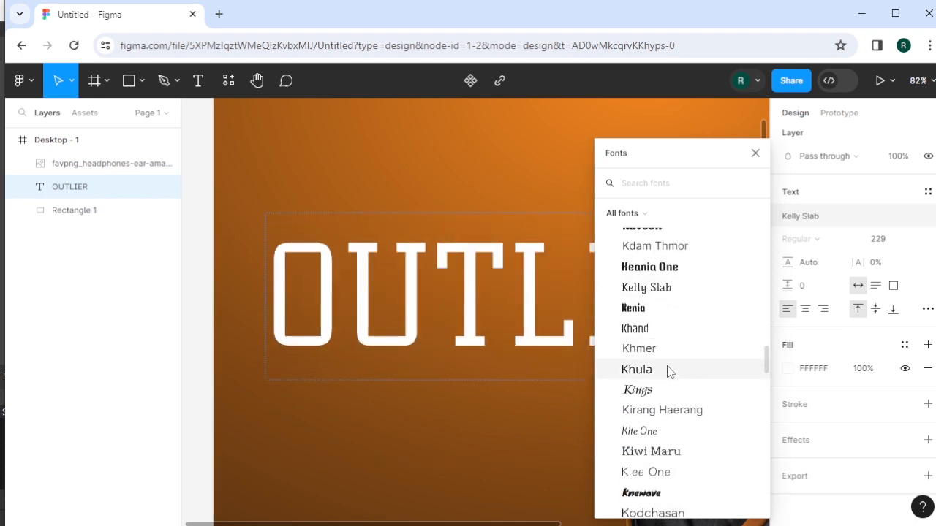
pyautogui.scroll(-4, 668, 369)
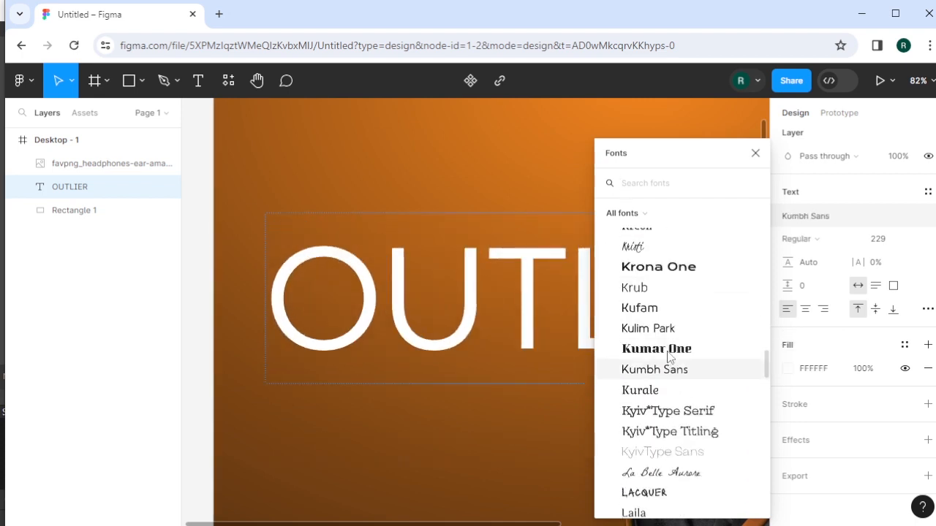
pyautogui.scroll(1, 665, 303)
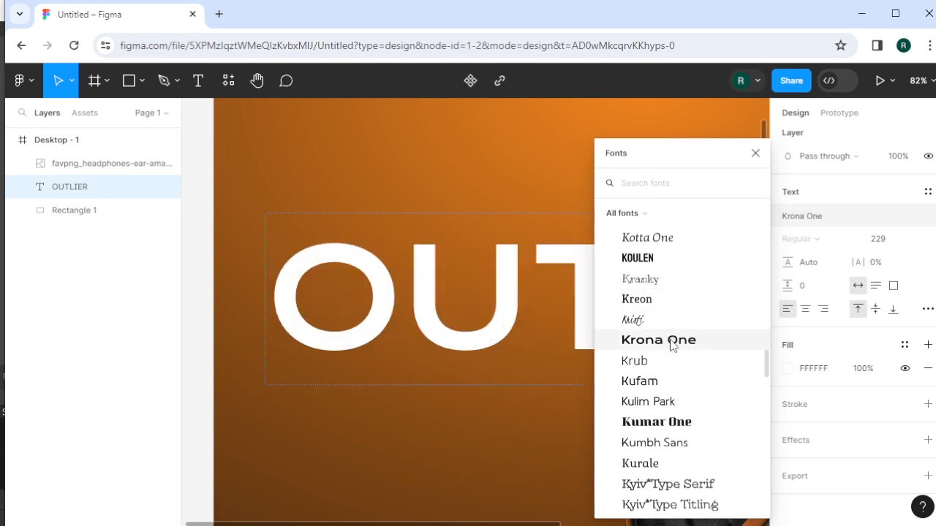
pyautogui.scroll(-2, 671, 342)
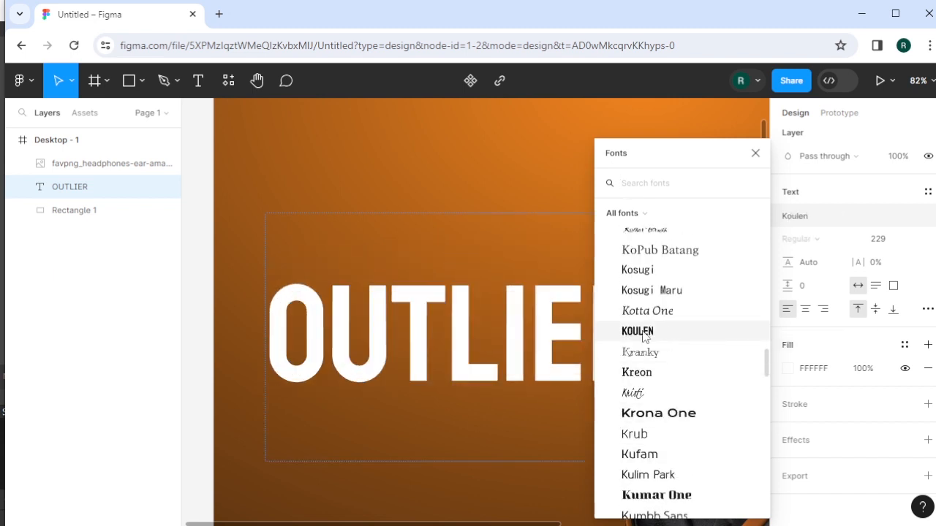
pyautogui.click(646, 332)
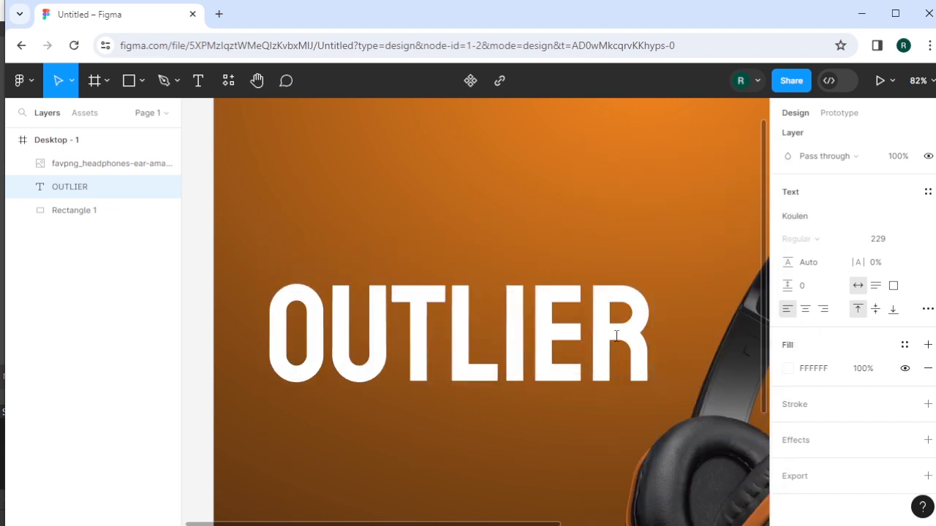
# - Select the whole OUTLIER word and enlarge its font size to 408
pyautogui.doubleClick(615, 328)
pyautogui.scroll(-5, 563, 306)
pyautogui.moveTo(692, 358); pyautogui.dragTo(518, 305)
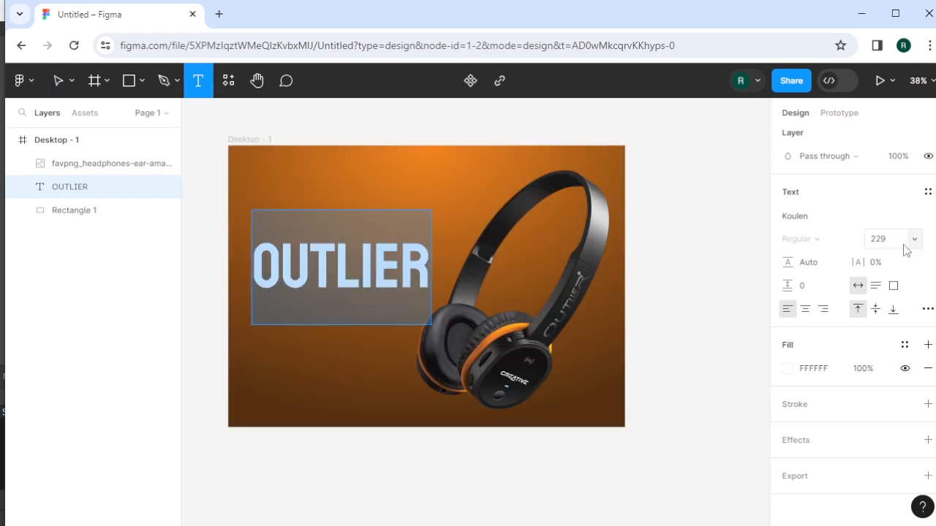
pyautogui.moveTo(877, 239); pyautogui.dragTo(70, 245)
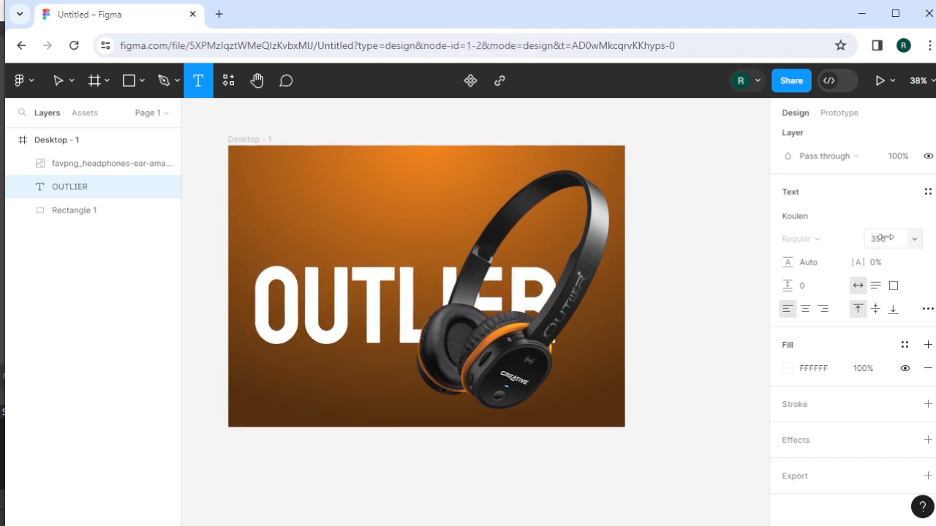
pyautogui.moveTo(875, 250); pyautogui.dragTo(284, 319)
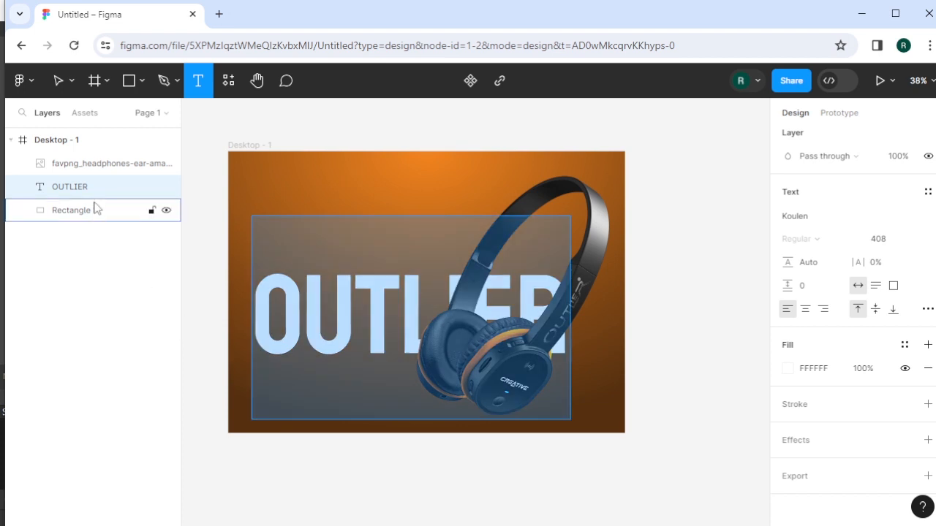
# - Move the headphones image layer below the OUTLIER text layer and shift the text up and slightly left in the frame
pyautogui.click(93, 194)
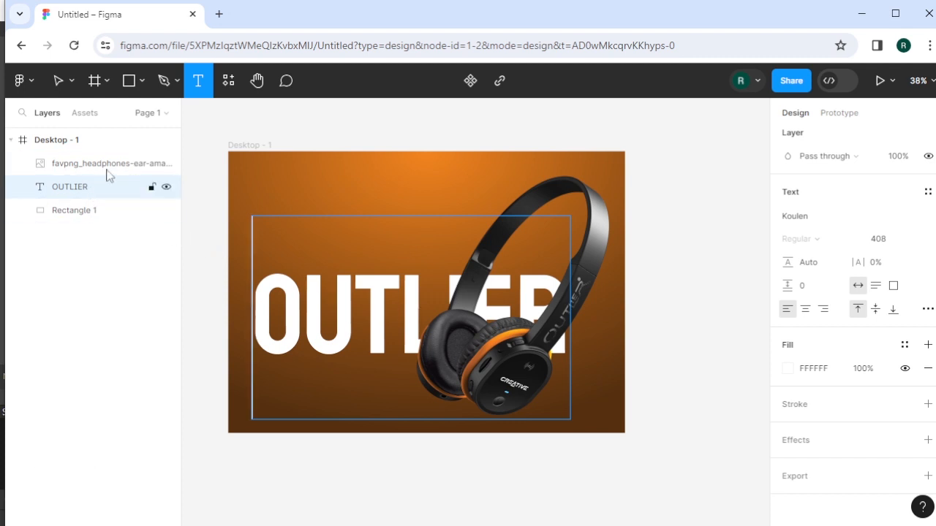
pyautogui.moveTo(109, 170); pyautogui.dragTo(109, 204)
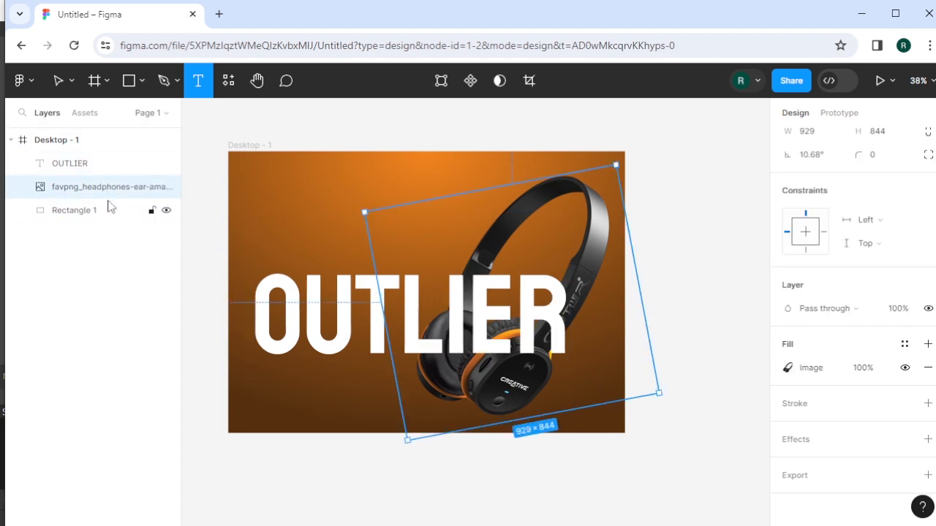
pyautogui.click(72, 81)
pyautogui.click(81, 115)
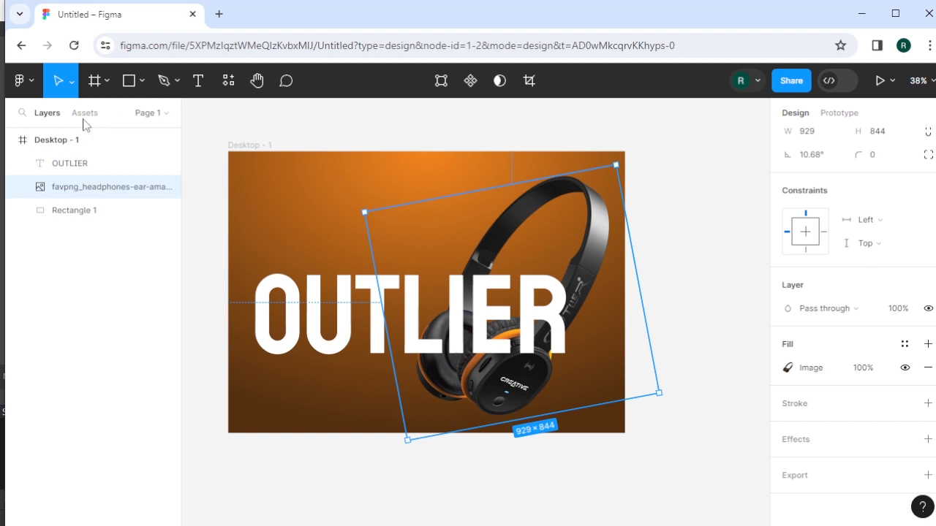
pyautogui.click(362, 331)
pyautogui.moveTo(378, 340); pyautogui.dragTo(367, 286)
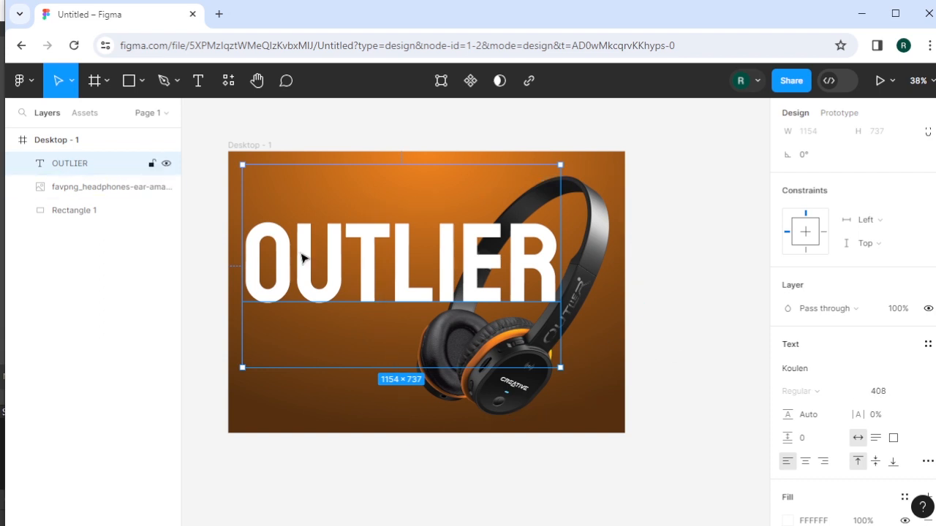
# - Reduce the OUTLIER text's font size to 381 and nudge the text slightly down and to the right
pyautogui.click(204, 89)
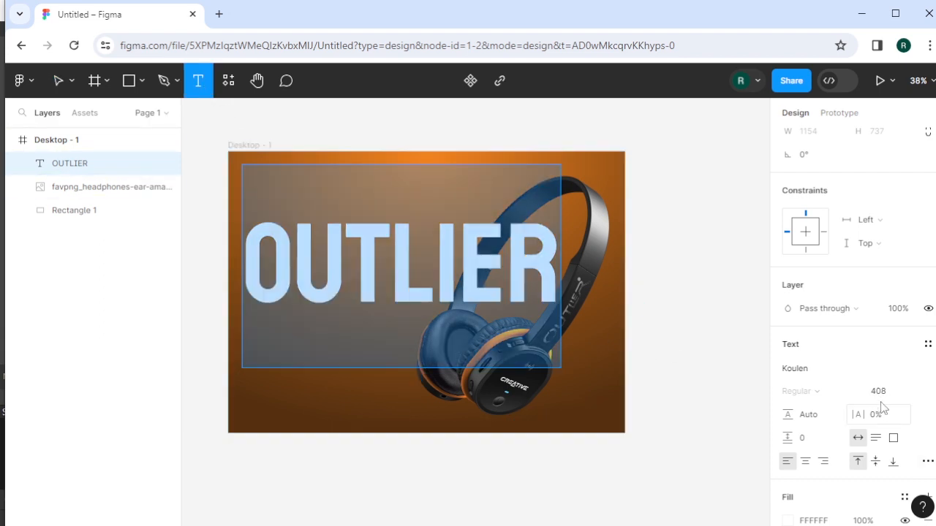
pyautogui.moveTo(883, 391); pyautogui.dragTo(848, 402)
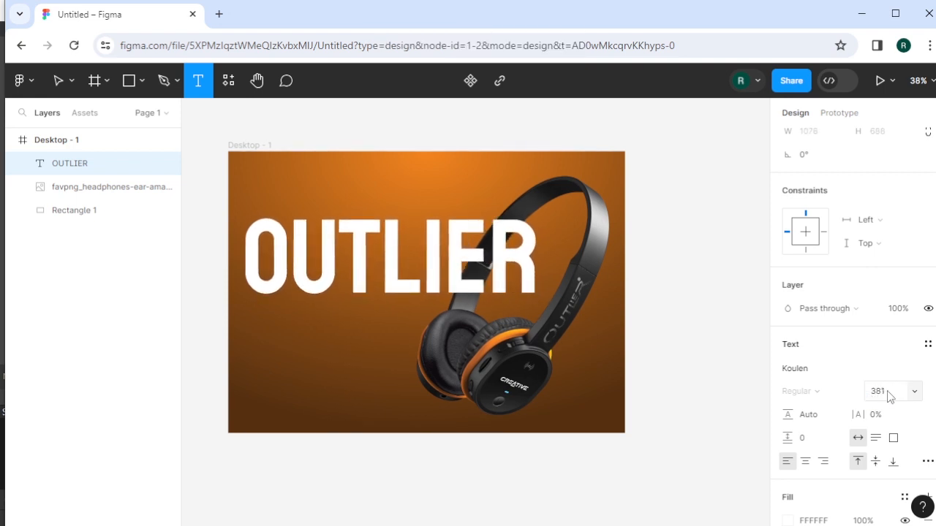
pyautogui.click(57, 84)
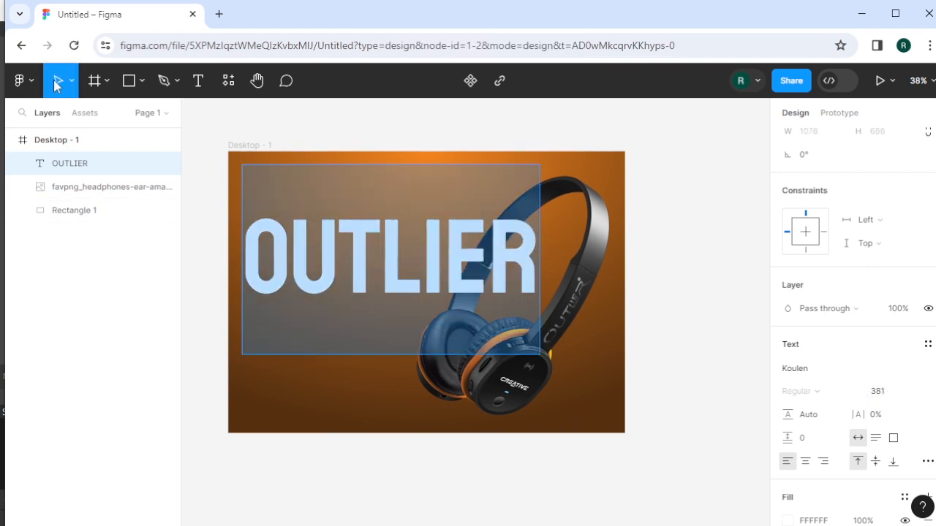
pyautogui.press('Escape')
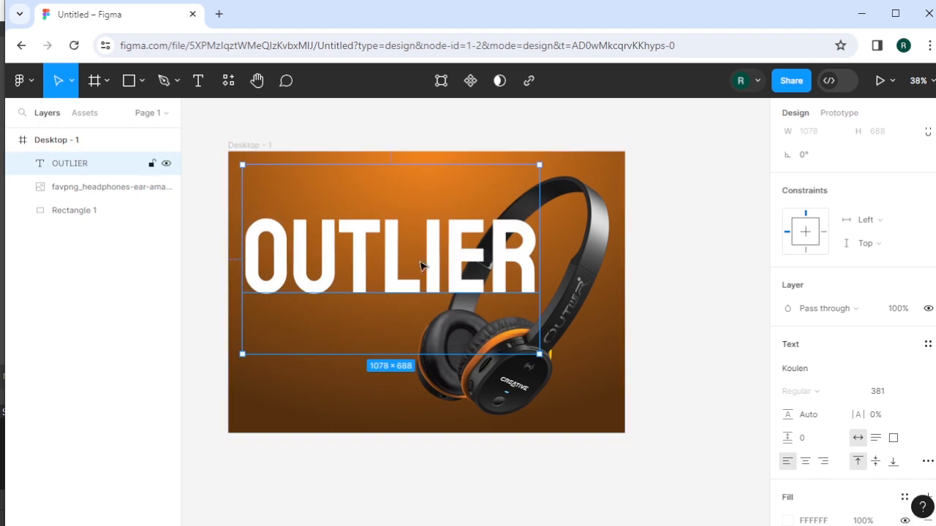
pyautogui.moveTo(431, 273); pyautogui.dragTo(434, 288)
pyautogui.click(717, 378)
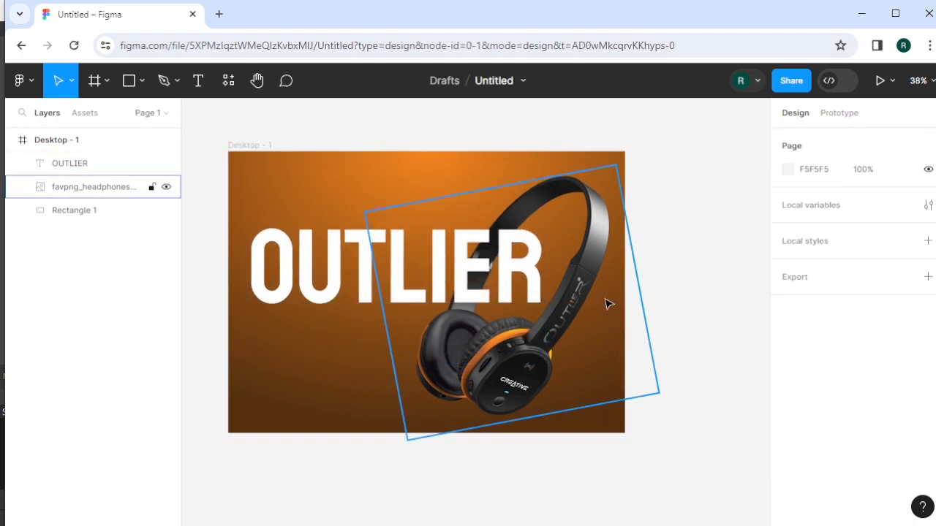
# - Add a drop shadow effect to the headphones image with an X offset of 22 and a Y offset of 27
pyautogui.click(596, 252)
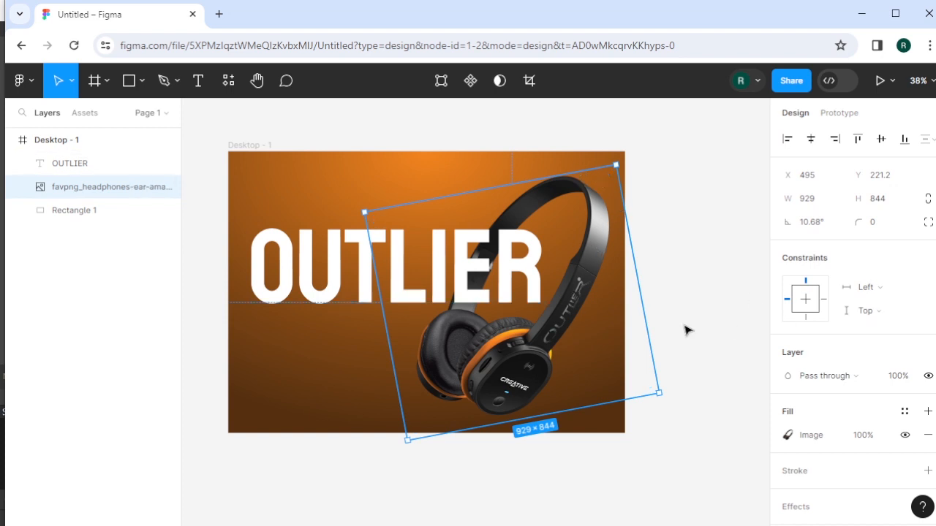
pyautogui.scroll(-1, 792, 278)
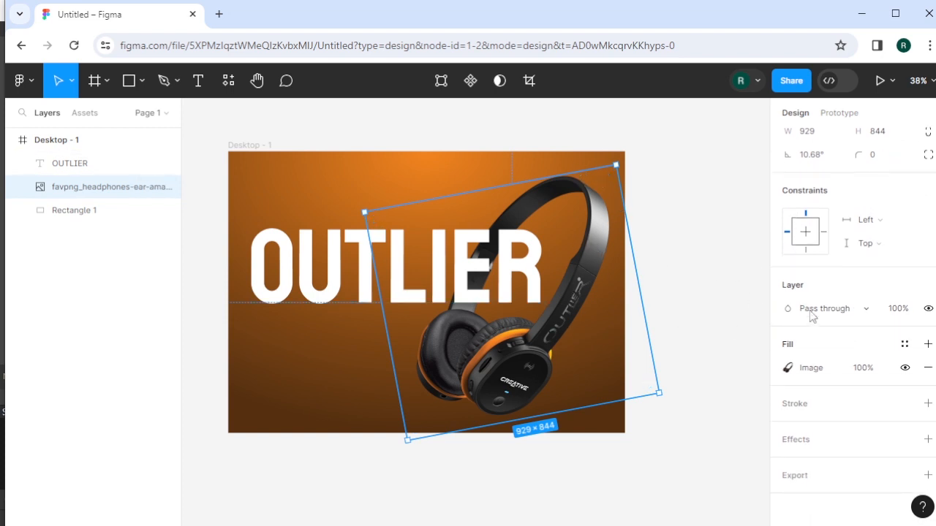
pyautogui.click(807, 443)
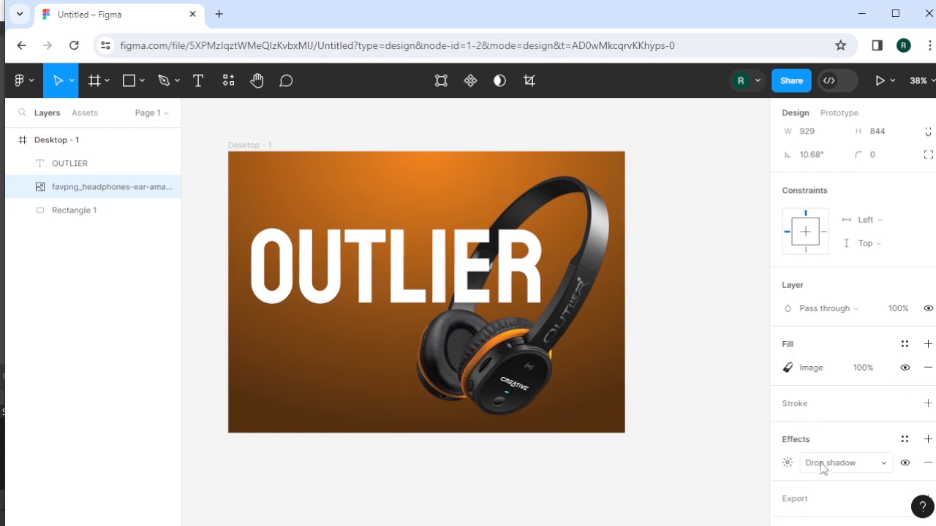
pyautogui.click(822, 463)
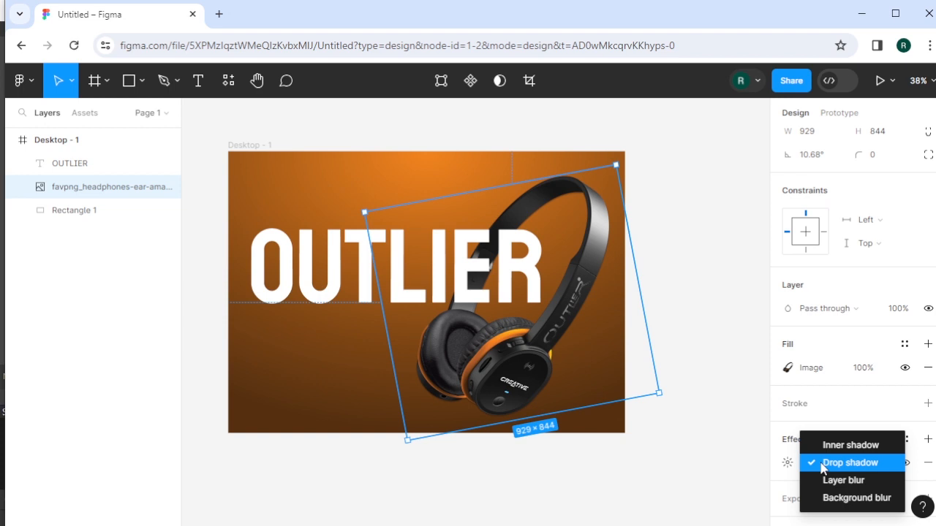
pyautogui.click(821, 465)
pyautogui.click(790, 465)
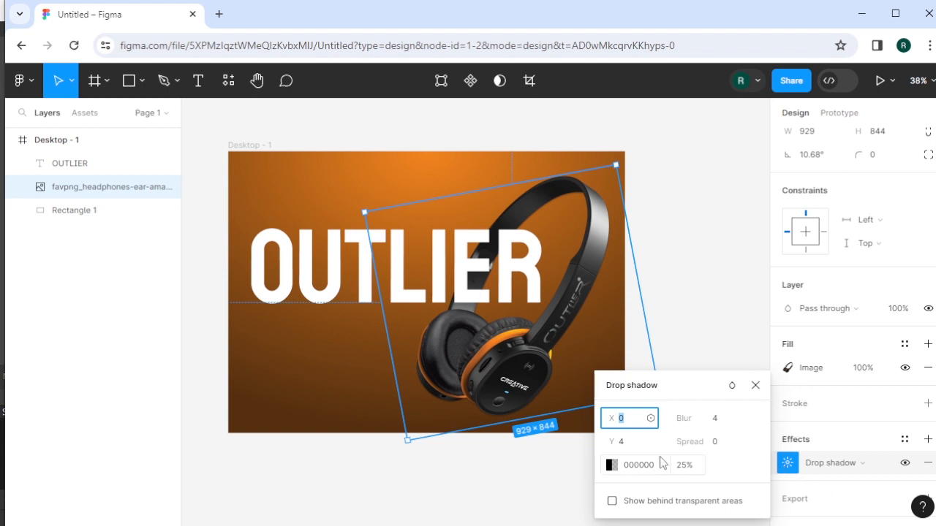
pyautogui.moveTo(614, 417); pyautogui.dragTo(647, 441)
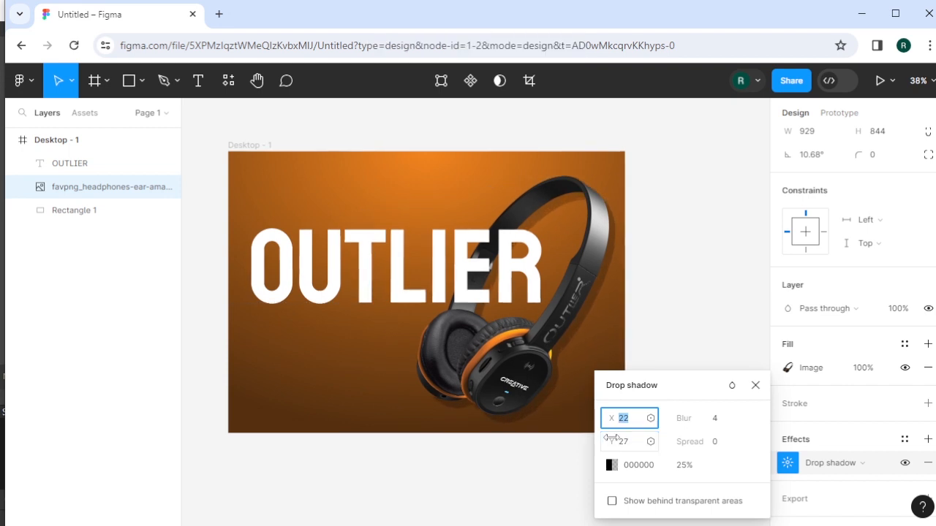
# - Set the blur of the headphones image's drop shadow to 19.9
pyautogui.moveTo(693, 419); pyautogui.dragTo(921, 397)
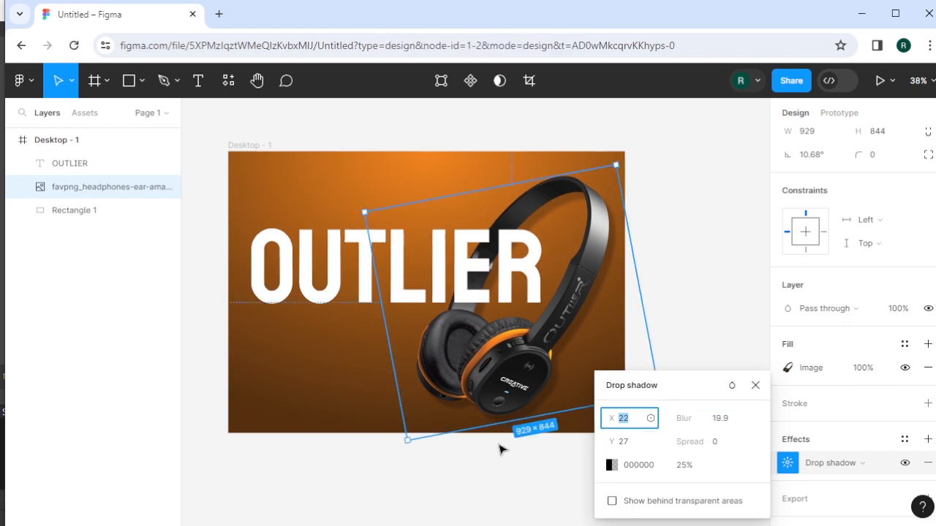
pyautogui.click(701, 294)
# - Add a drop shadow effect to the OUTLIER text with X and Y offsets of 18
pyautogui.click(369, 276)
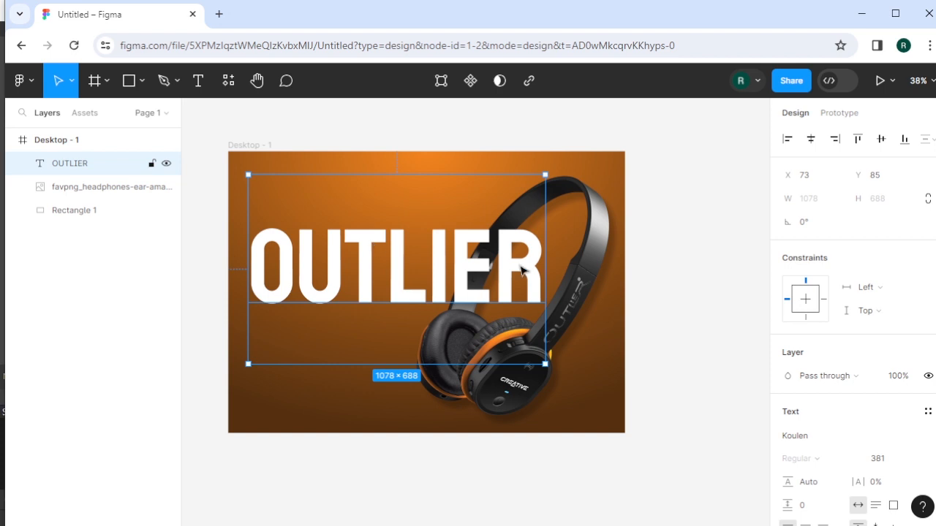
pyautogui.scroll(-3, 841, 367)
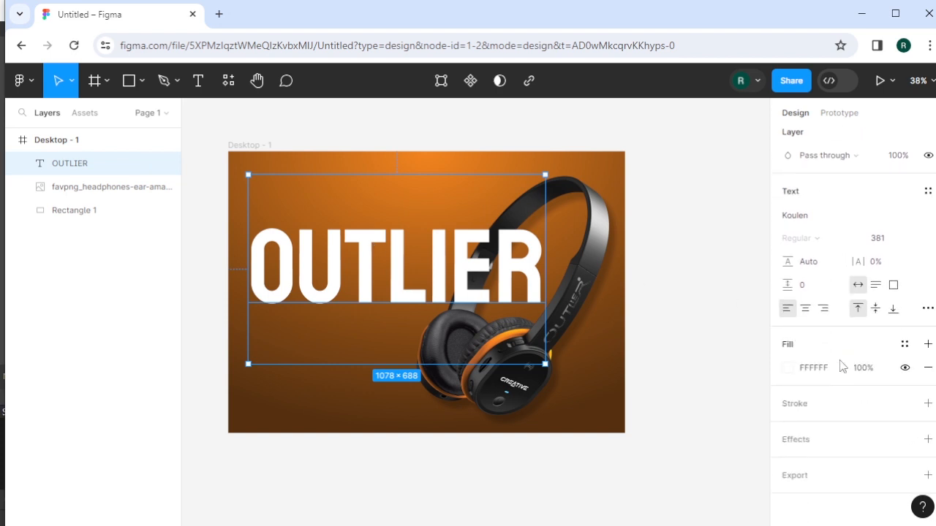
pyautogui.click(809, 441)
pyautogui.click(821, 464)
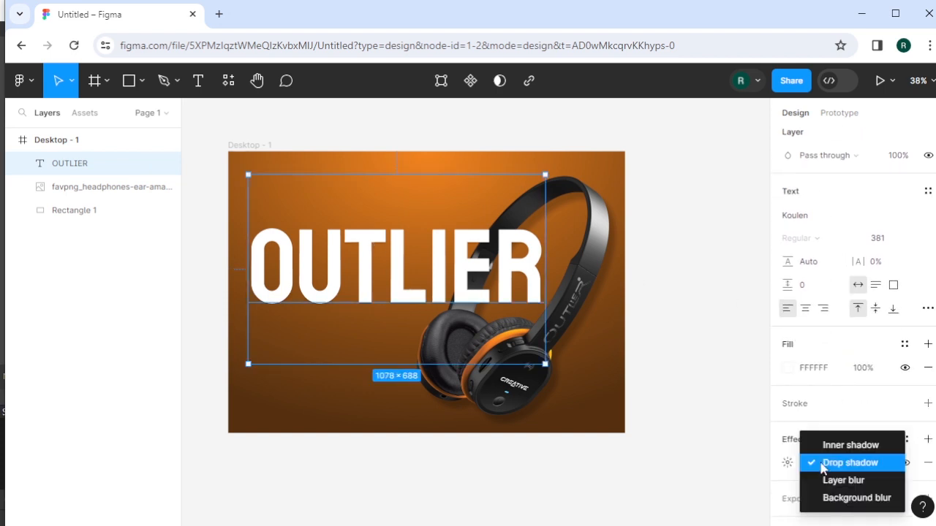
pyautogui.click(825, 461)
pyautogui.click(788, 463)
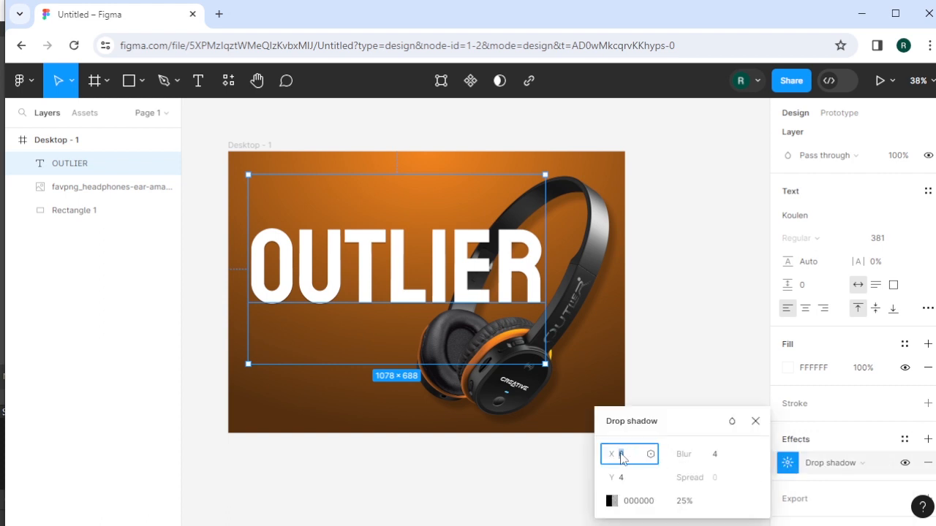
pyautogui.moveTo(617, 455); pyautogui.dragTo(628, 477)
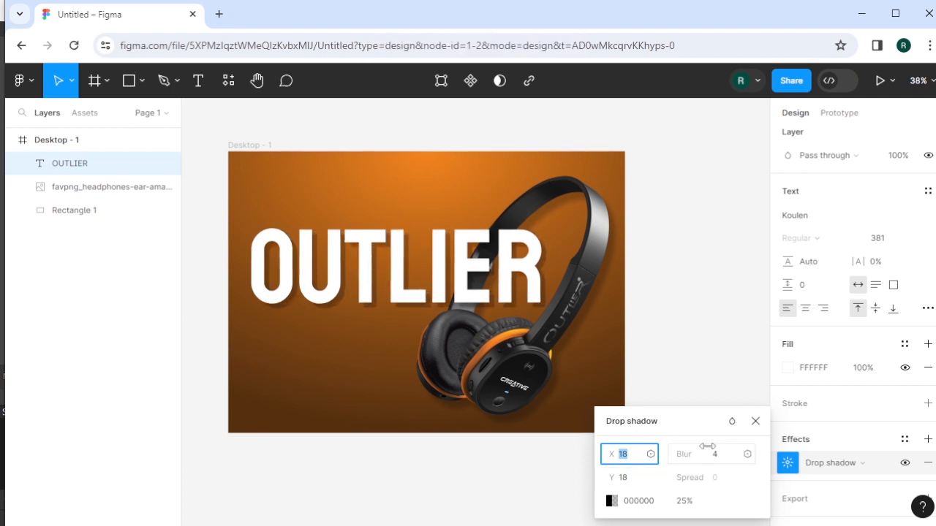
# - Set the blur of the OUTLIER text's drop shadow to 14.8 and shift the text slightly up in the frame
pyautogui.moveTo(698, 454); pyautogui.dragTo(841, 444)
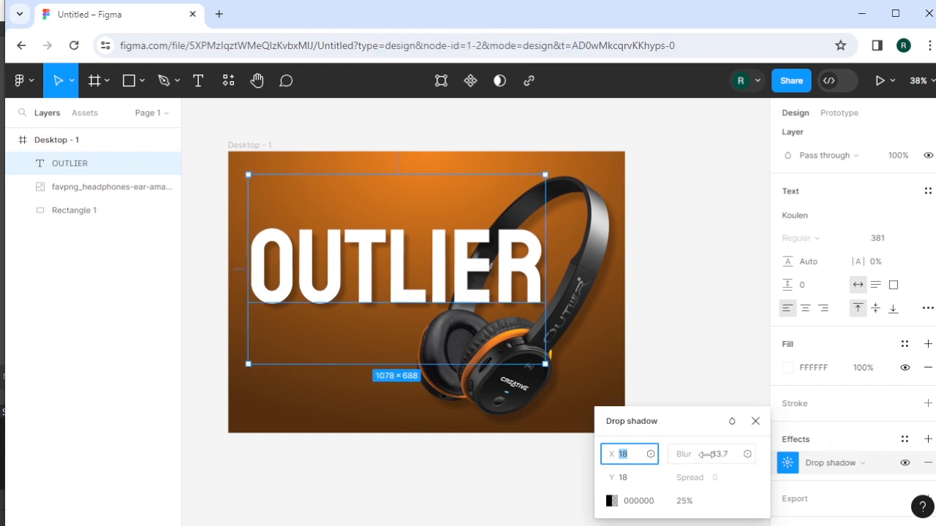
pyautogui.moveTo(704, 454); pyautogui.dragTo(713, 454)
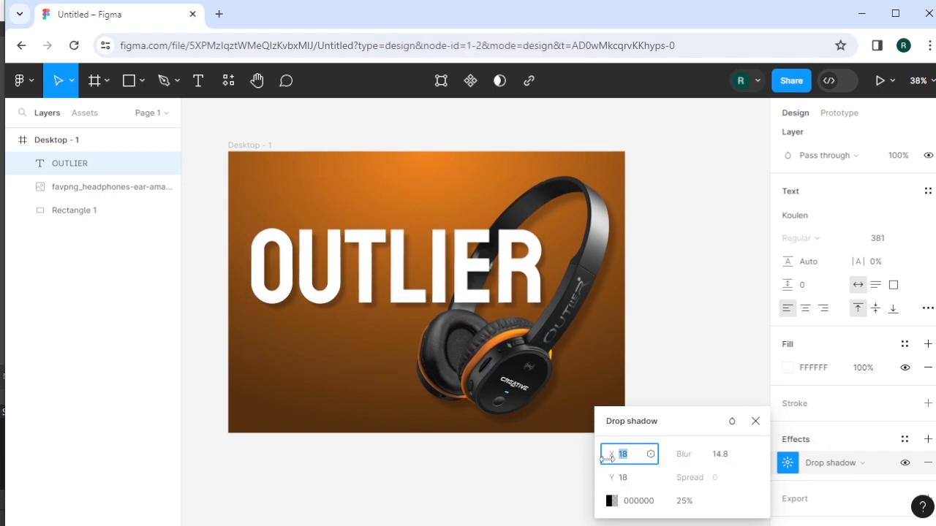
pyautogui.moveTo(607, 458); pyautogui.dragTo(621, 477)
pyautogui.click(702, 278)
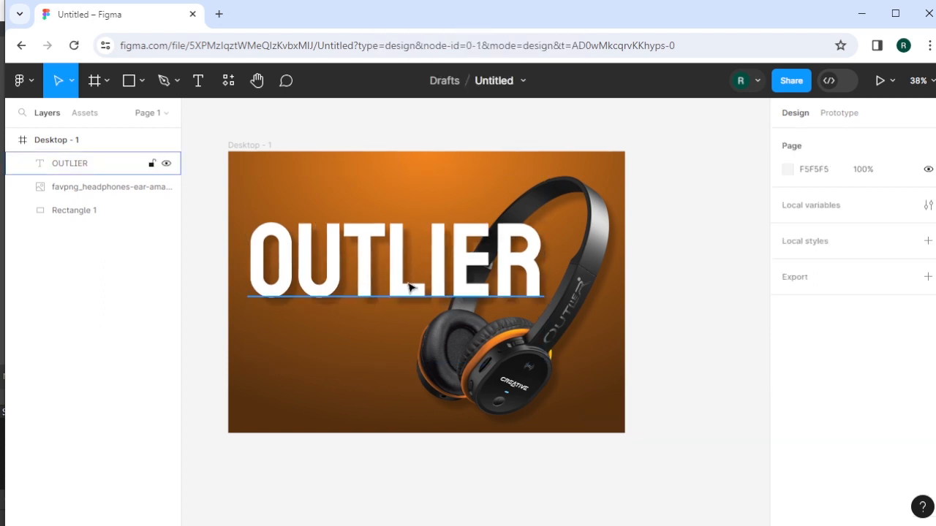
# - Duplicate the OUTLIER text and place the copy directly below the original, at about X 71, Y 363
pyautogui.click(411, 289)
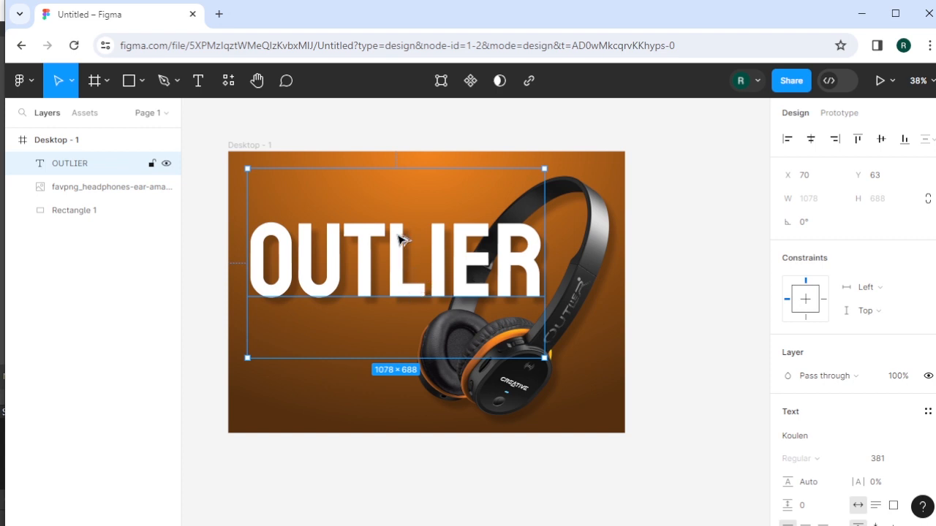
pyautogui.moveTo(401, 240); pyautogui.dragTo(400, 322)
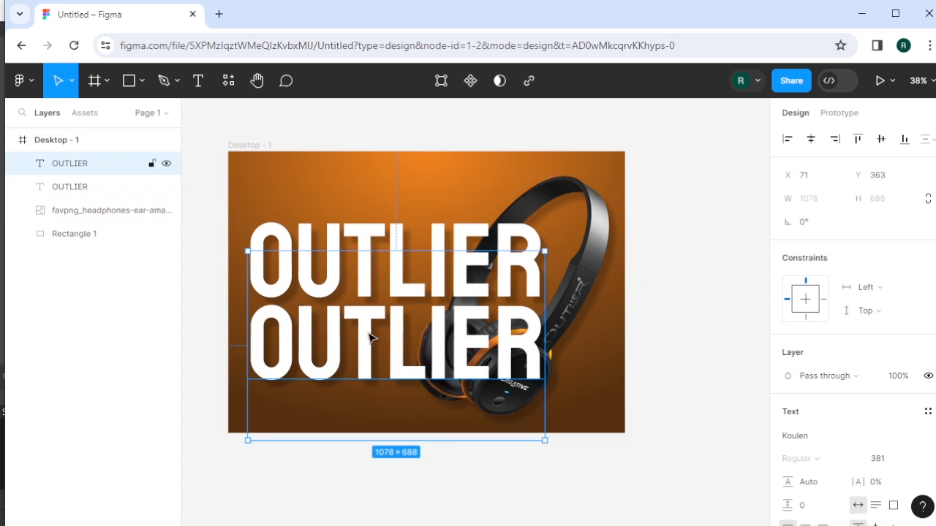
# - Remove the fill of the lower OUTLIER copy and give it a white (FFFFFF) outside stroke
pyautogui.scroll(-4, 844, 336)
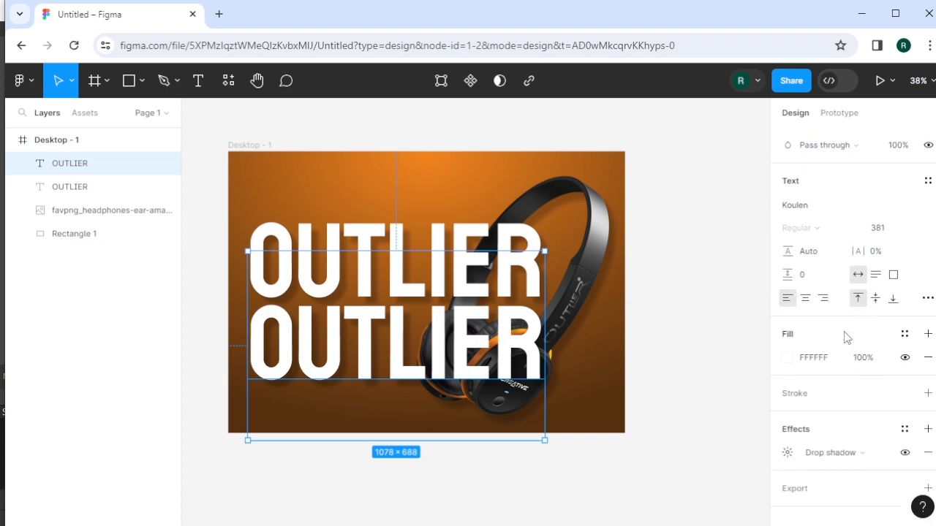
pyautogui.click(928, 345)
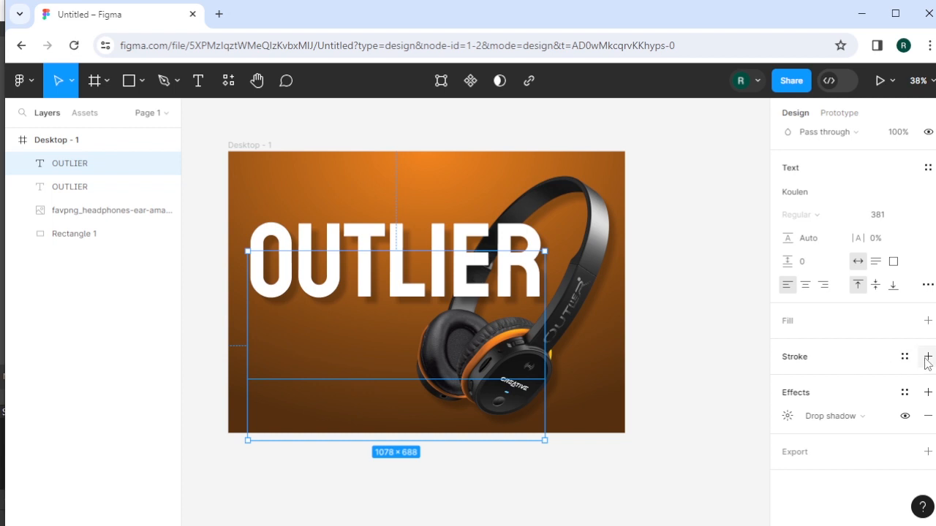
pyautogui.click(928, 356)
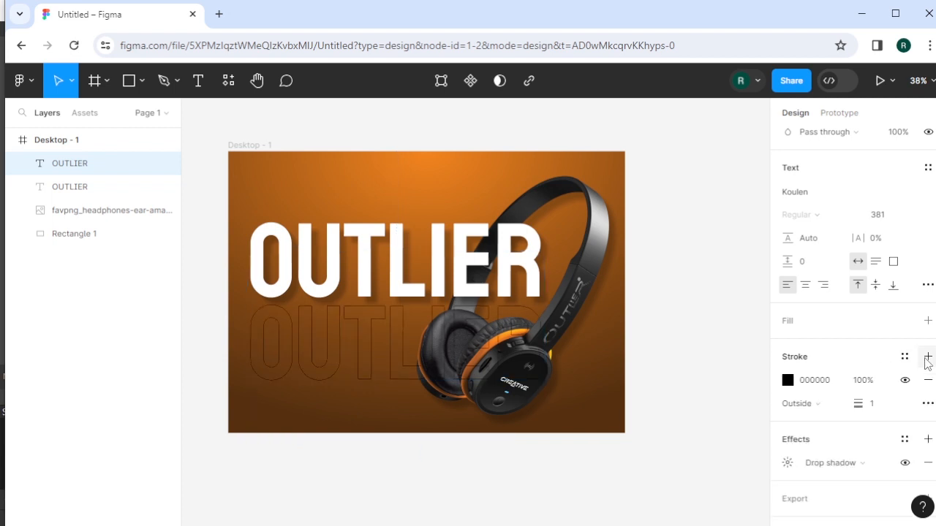
pyautogui.click(788, 380)
pyautogui.moveTo(630, 207); pyautogui.dragTo(581, 151)
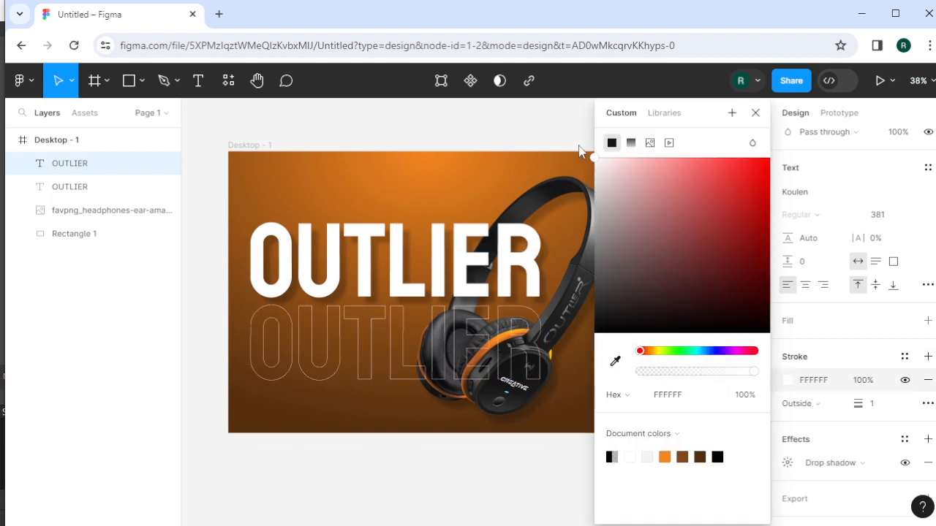
# - Set the stroke weight of the outlined OUTLIER copy to 3
pyautogui.click(835, 360)
pyautogui.moveTo(859, 404)
pyautogui.mouseDown()
pyautogui.moveTo(870, 403)
pyautogui.moveTo(857, 405)
pyautogui.mouseUp()
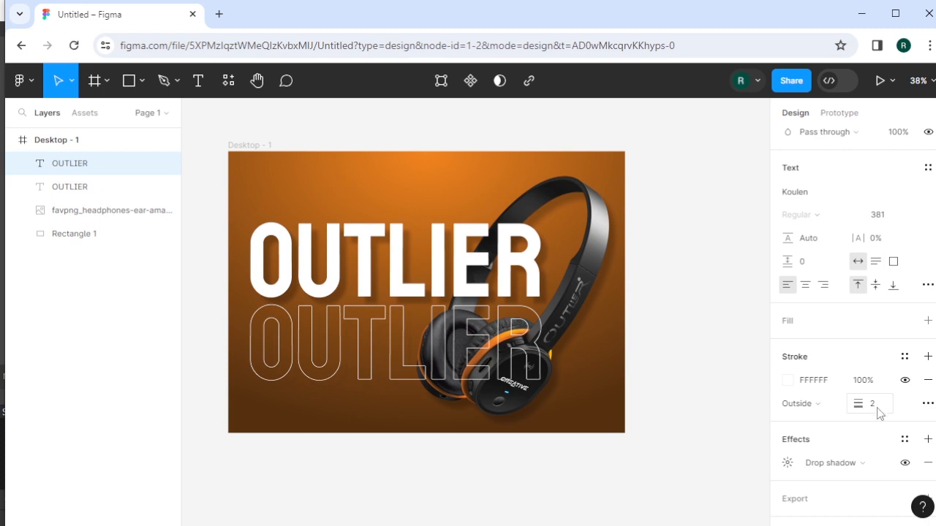
pyautogui.click(886, 407)
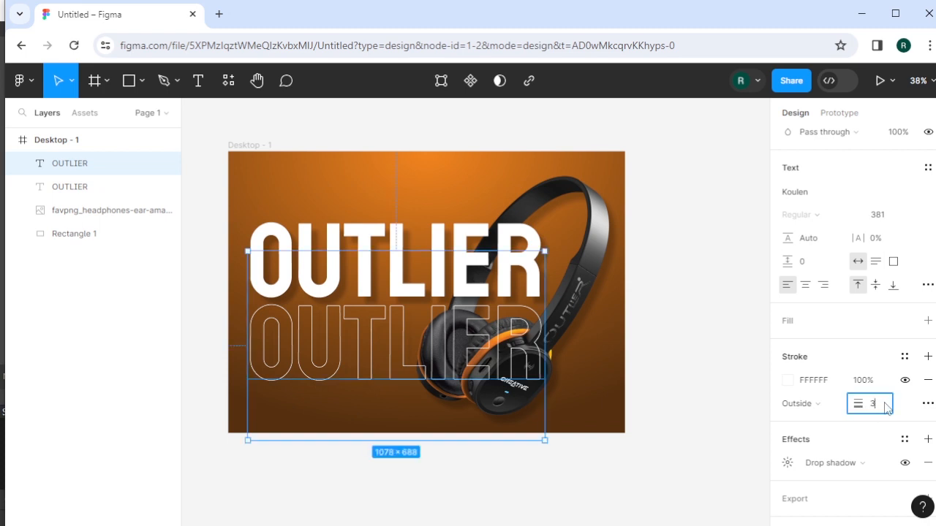
pyautogui.click(704, 412)
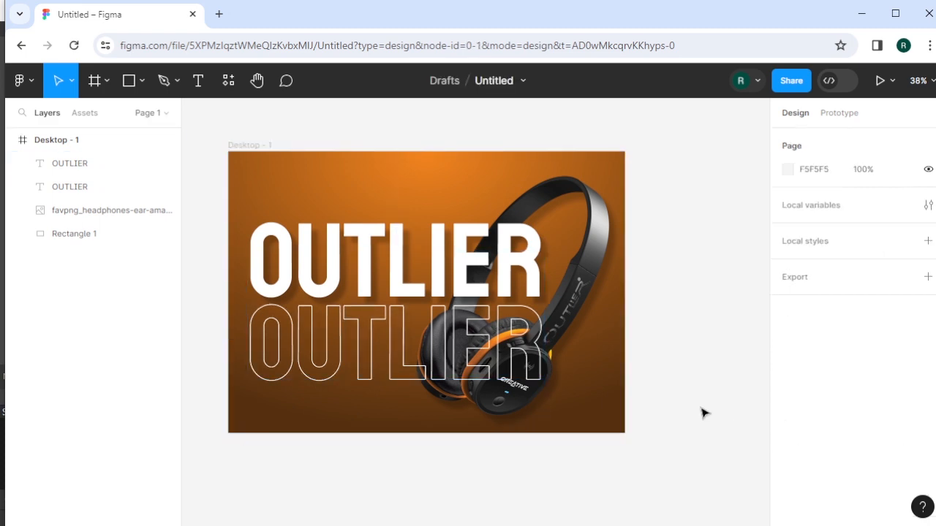
# - Move the outlined OUTLIER text layer below the headphones image layer
pyautogui.click(105, 169)
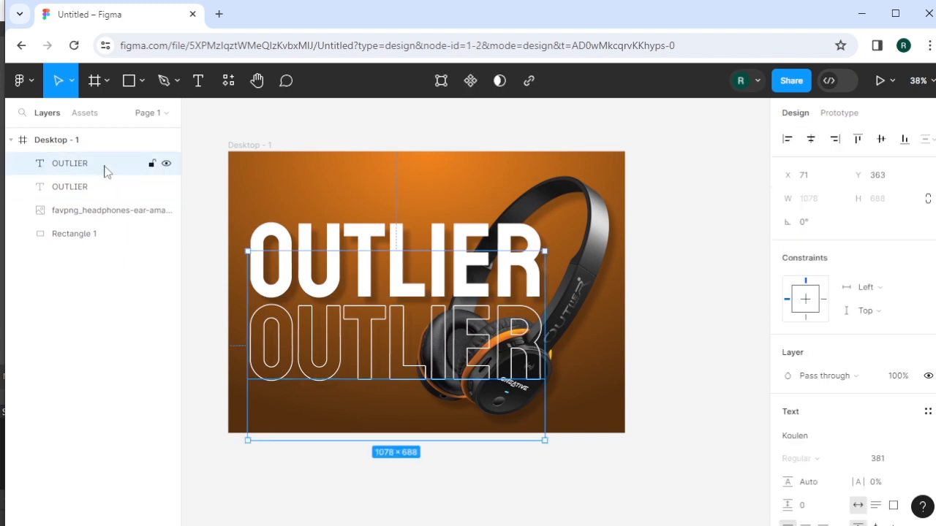
pyautogui.moveTo(106, 171); pyautogui.dragTo(103, 227)
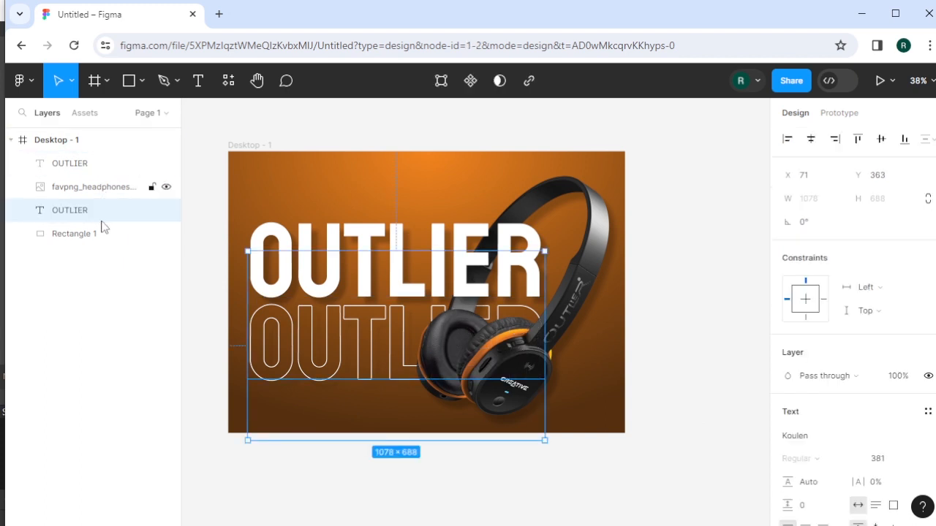
pyautogui.click(712, 361)
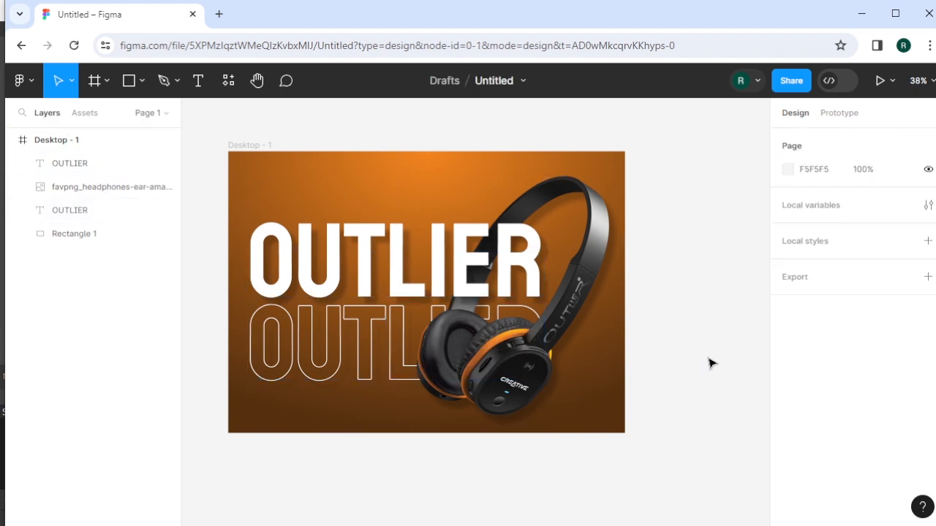
# - Nudge the outlined OUTLIER text vertically to Y 285, partly behind the solid title
pyautogui.click(339, 384)
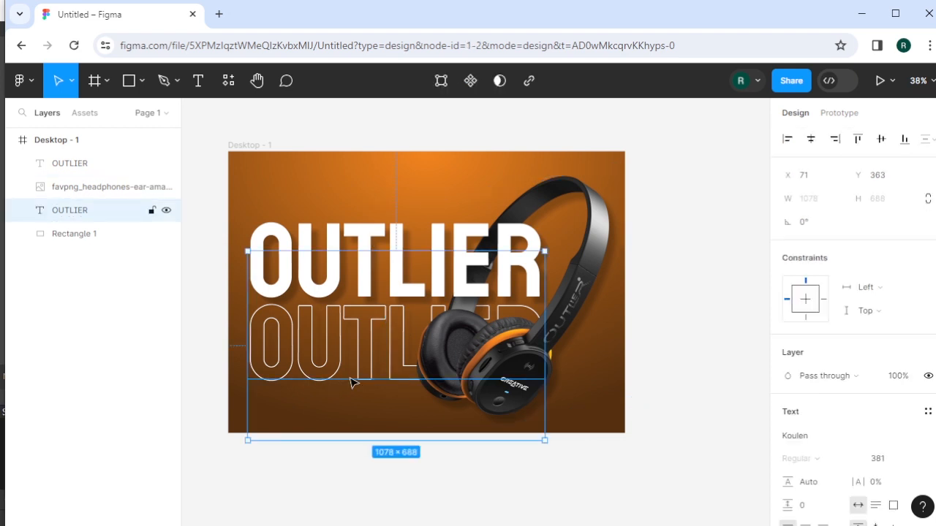
pyautogui.press('Up')
pyautogui.press('Up')
pyautogui.press('Up')
pyautogui.press('Up')
pyautogui.press('Up')
pyautogui.press('Up')
pyautogui.press('Up')
pyautogui.press('Up')
pyautogui.press('Up')
pyautogui.press('Up')
pyautogui.press('Up')
pyautogui.press('Up')
pyautogui.press('Up')
pyautogui.press('Up')
pyautogui.press('Up')
pyautogui.press('Up')
pyautogui.press('Up')
pyautogui.press('Up')
pyautogui.press('Up')
pyautogui.press('Up')
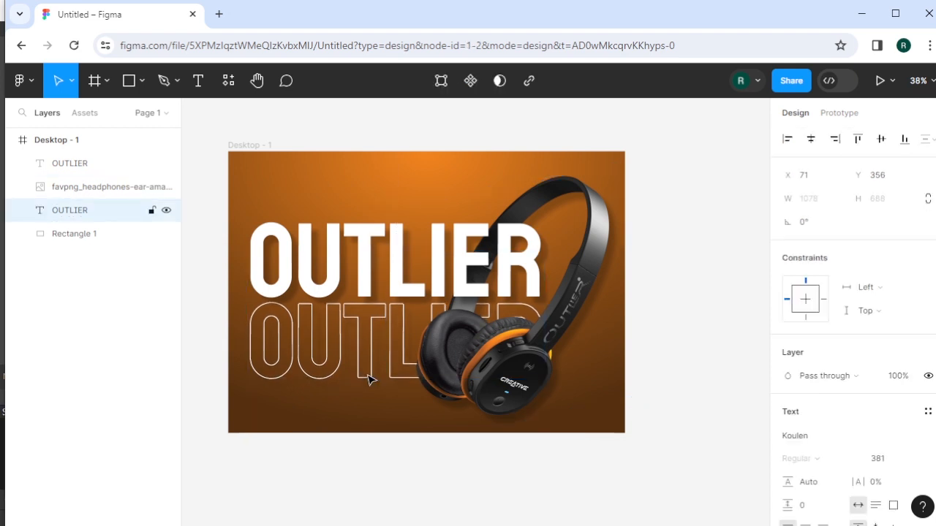
pyautogui.press('Up')
pyautogui.press('Up')
pyautogui.press('Up')
pyautogui.press('Up')
pyautogui.press('Up')
pyautogui.press('Up')
pyautogui.press('Up')
pyautogui.press('Up')
pyautogui.press('Up')
pyautogui.press('Up')
pyautogui.press('Up')
pyautogui.press('Up')
pyautogui.press('Up')
pyautogui.press('Up')
pyautogui.press('Up')
pyautogui.press('Up')
pyautogui.press('Up')
pyautogui.press('Up')
pyautogui.press('Up')
pyautogui.press('Up')
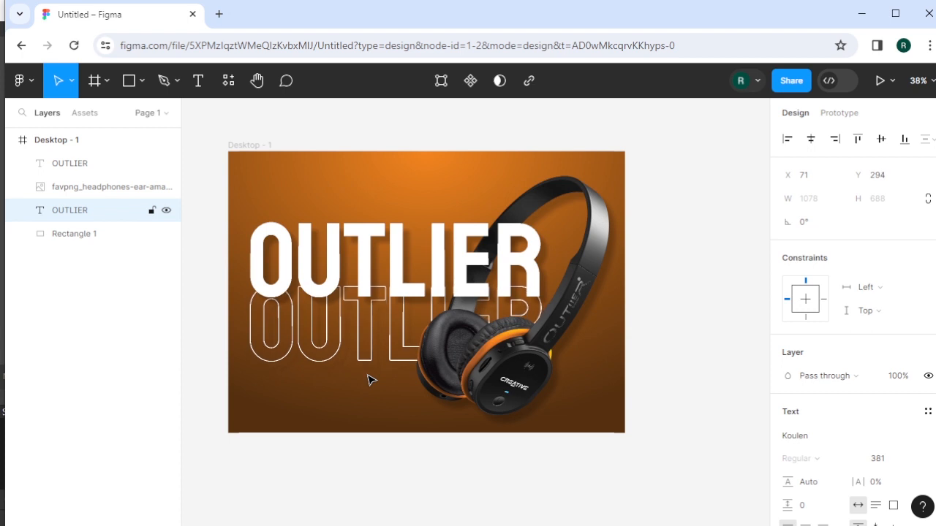
pyautogui.press('Up')
pyautogui.press('Up')
pyautogui.press('Up')
pyautogui.press('Up')
pyautogui.press('Up')
pyautogui.press('Up')
pyautogui.press('Up')
pyautogui.press('Up')
pyautogui.press('Up')
pyautogui.press('Up')
pyautogui.press('Up')
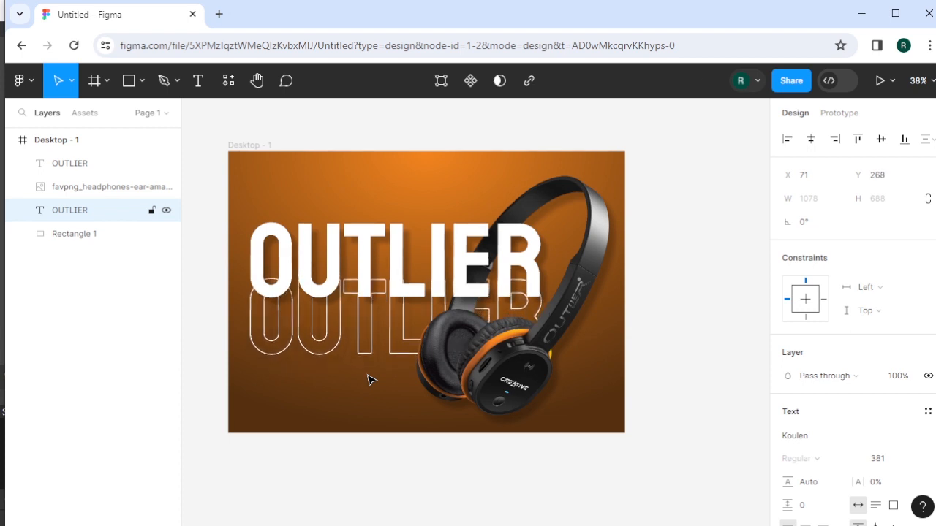
pyautogui.press('Down')
pyautogui.press('Down')
pyautogui.press('Down')
pyautogui.press('Down')
pyautogui.press('Down')
pyautogui.press('Down')
pyautogui.press('Down')
pyautogui.press('Down')
pyautogui.press('Down')
pyautogui.press('Down')
pyautogui.press('Down')
pyautogui.press('Down')
pyautogui.press('Down')
pyautogui.press('Down')
pyautogui.press('Down')
pyautogui.press('Down')
pyautogui.press('Down')
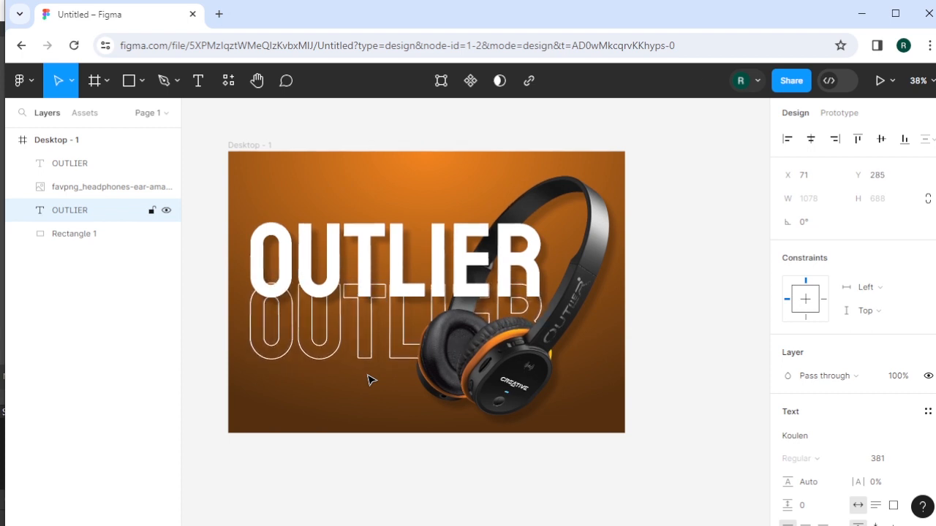
# - Duplicate the outlined OUTLIER text and place the copy partly above the solid title, at about X 72, Y -29
pyautogui.click(364, 356)
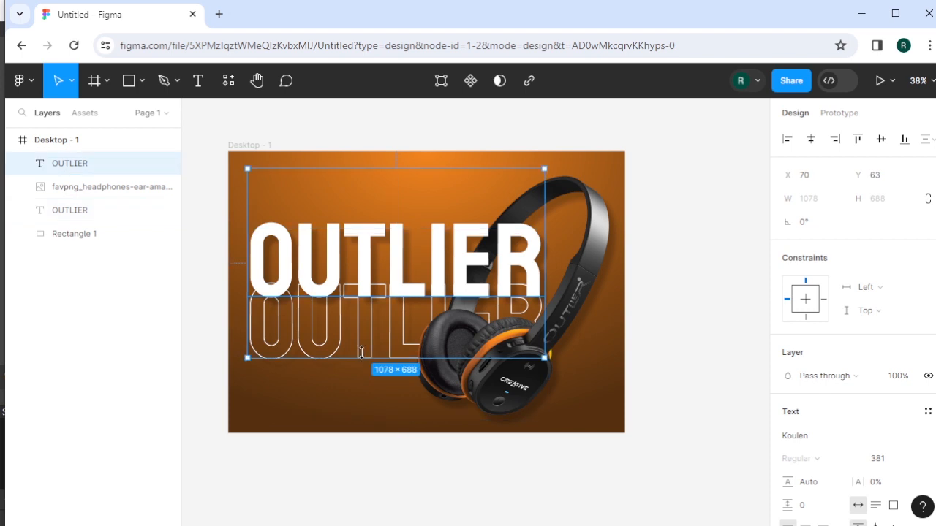
pyautogui.click(247, 440)
pyautogui.click(84, 215)
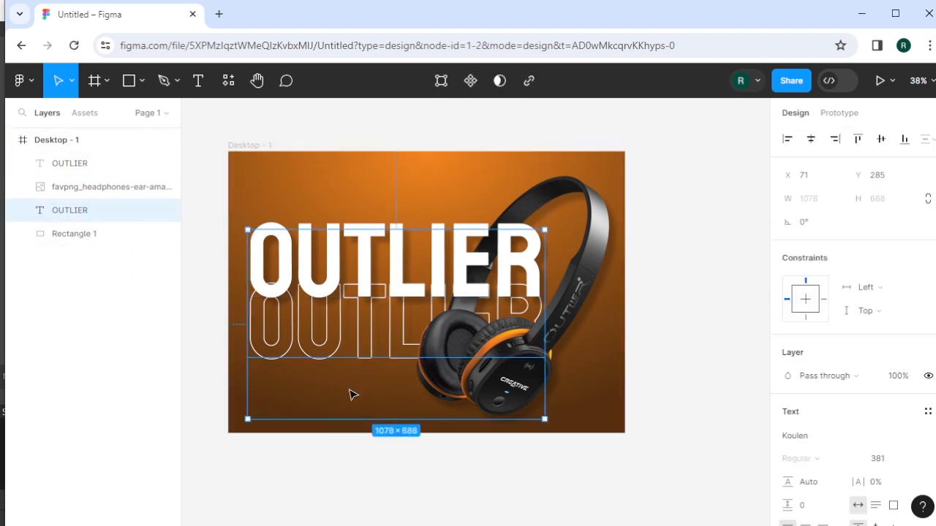
pyautogui.moveTo(376, 351); pyautogui.dragTo(378, 265)
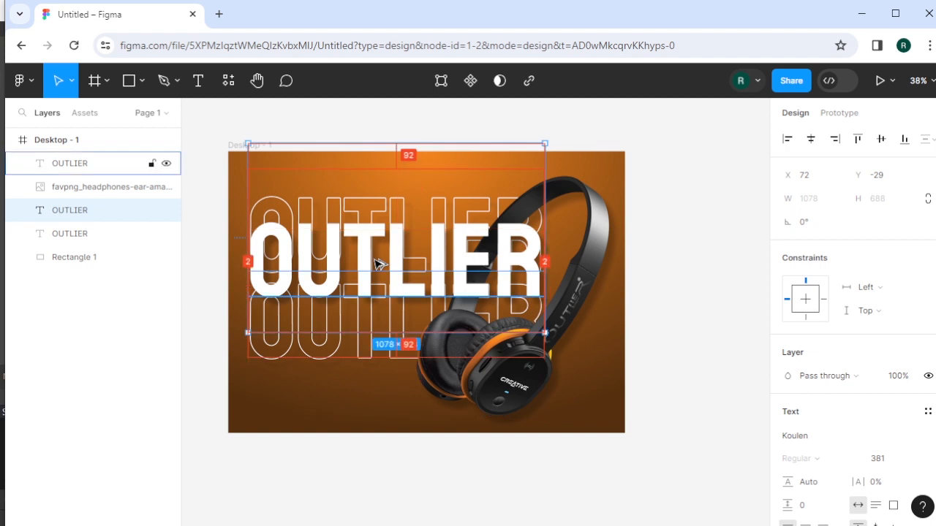
pyautogui.click(665, 402)
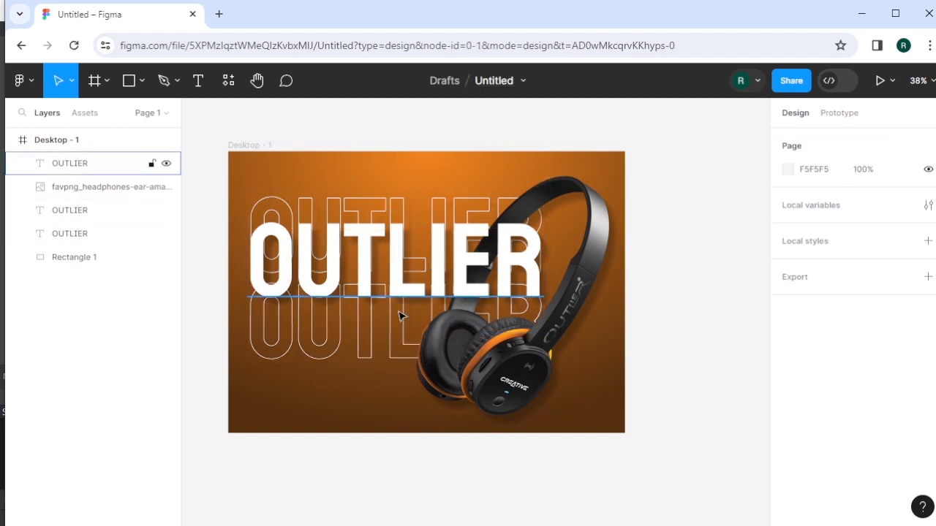
# - Select both outlined OUTLIER text layers and lower their layer opacity so the outlines look faint
pyautogui.click(393, 204)
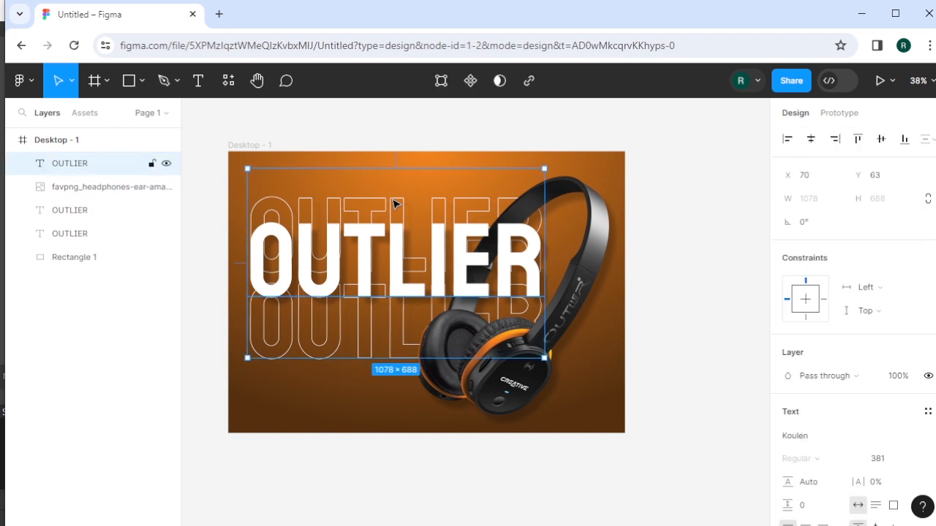
pyautogui.click(704, 251)
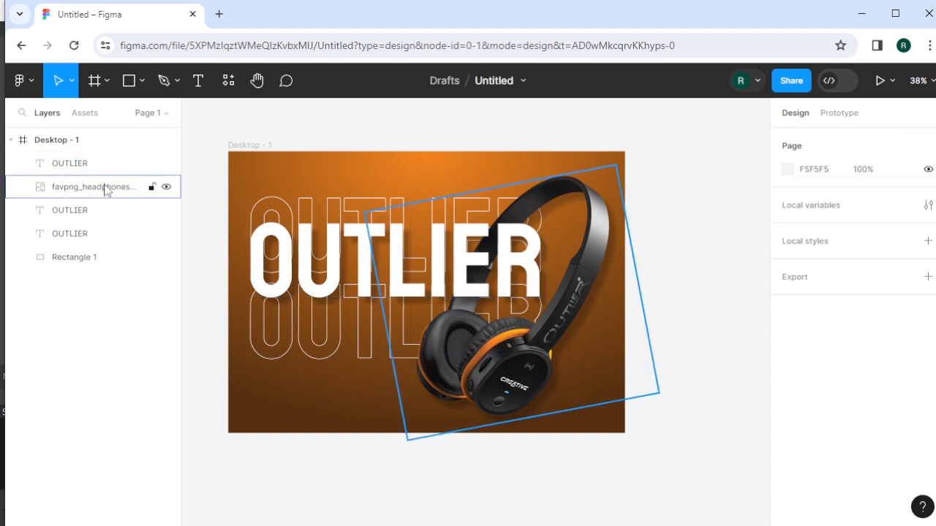
pyautogui.click(87, 212)
pyautogui.keyDown('shift'); pyautogui.click(84, 234); pyautogui.keyUp('shift')
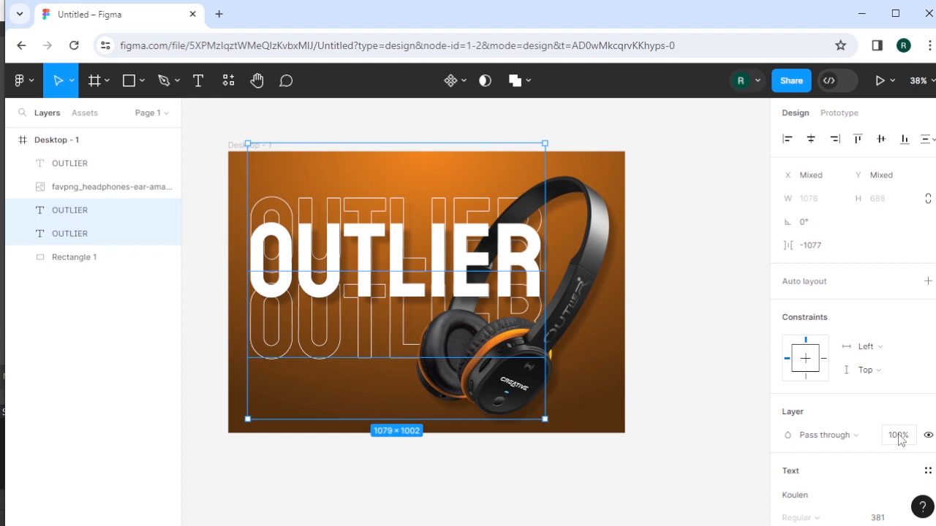
pyautogui.moveTo(898, 435); pyautogui.dragTo(789, 442)
pyautogui.click(671, 393)
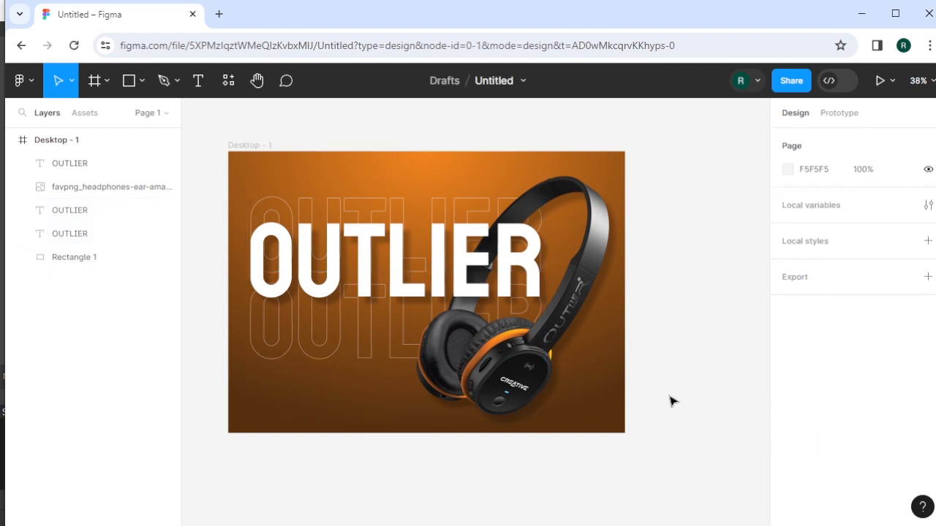
# - Draw a rectangle of about 345 × 110 below the OUTLIER title and round its corners to radius 55, forming a pill shape
pyautogui.click(143, 84)
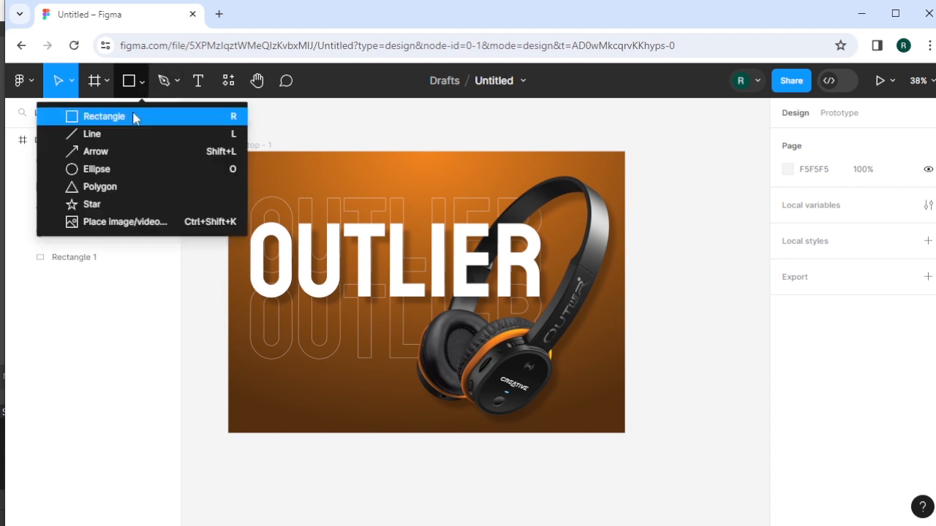
pyautogui.click(134, 118)
pyautogui.moveTo(317, 368)
pyautogui.mouseDown()
pyautogui.moveTo(355, 384)
pyautogui.moveTo(407, 388)
pyautogui.moveTo(410, 397)
pyautogui.mouseUp()
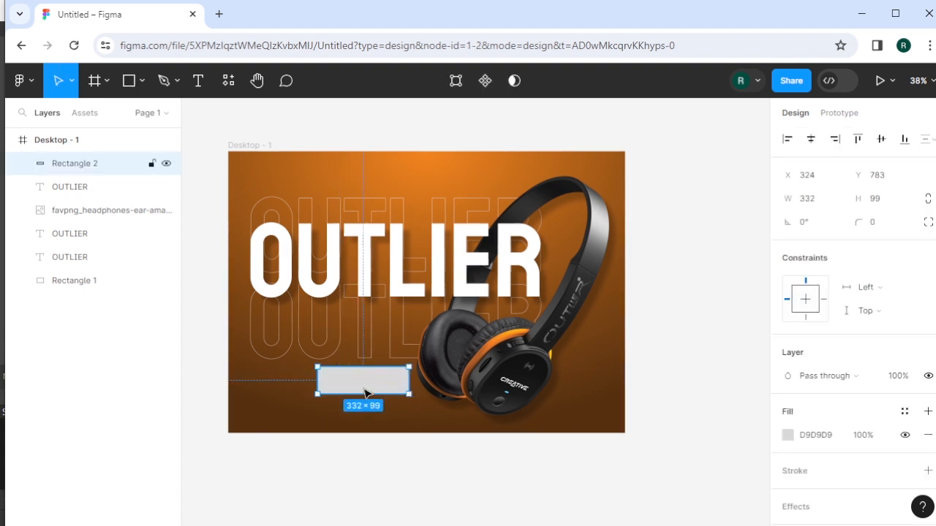
pyautogui.scroll(1, 365, 393)
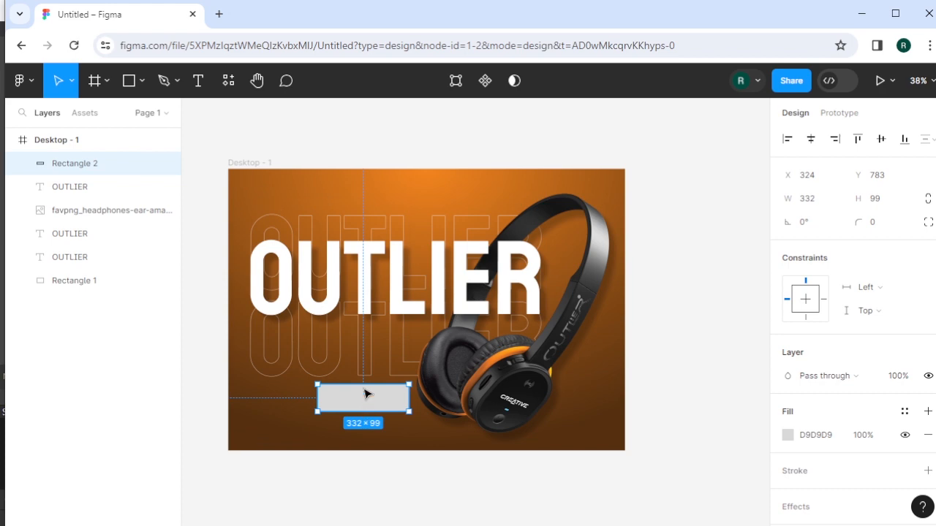
pyautogui.scroll(6, 367, 408)
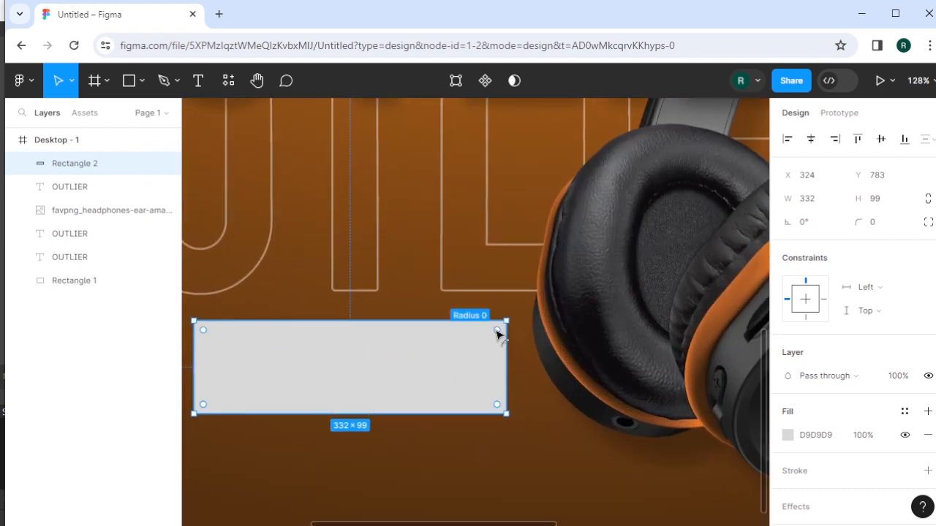
pyautogui.moveTo(496, 330); pyautogui.dragTo(397, 387)
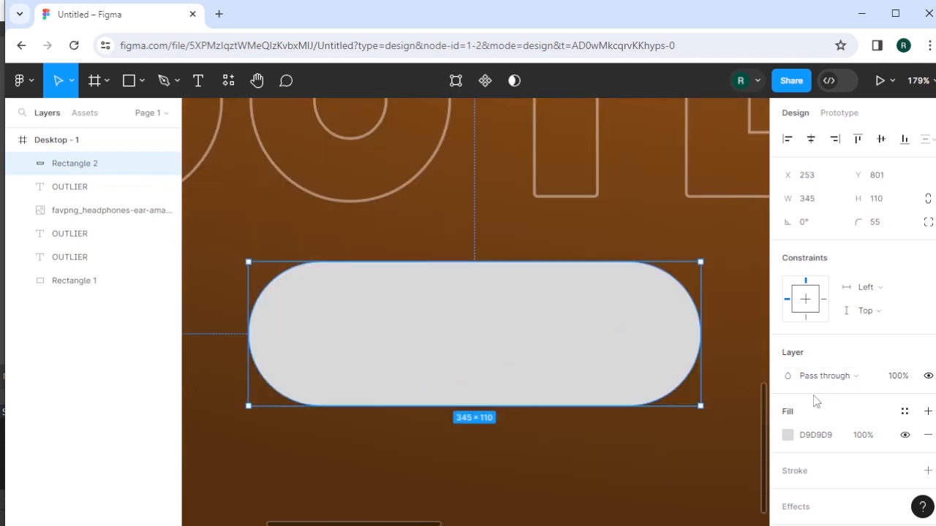
# - Fill the pill shape with white (FFFFFF), reduce its height to about 87 and place it at about X 266, Y 824
pyautogui.click(788, 436)
pyautogui.moveTo(612, 178); pyautogui.dragTo(575, 131)
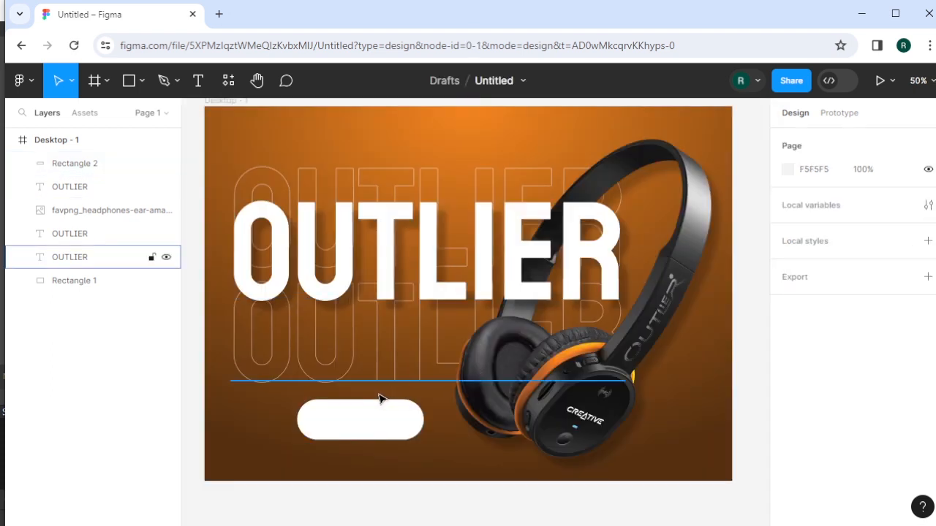
pyautogui.click(371, 418)
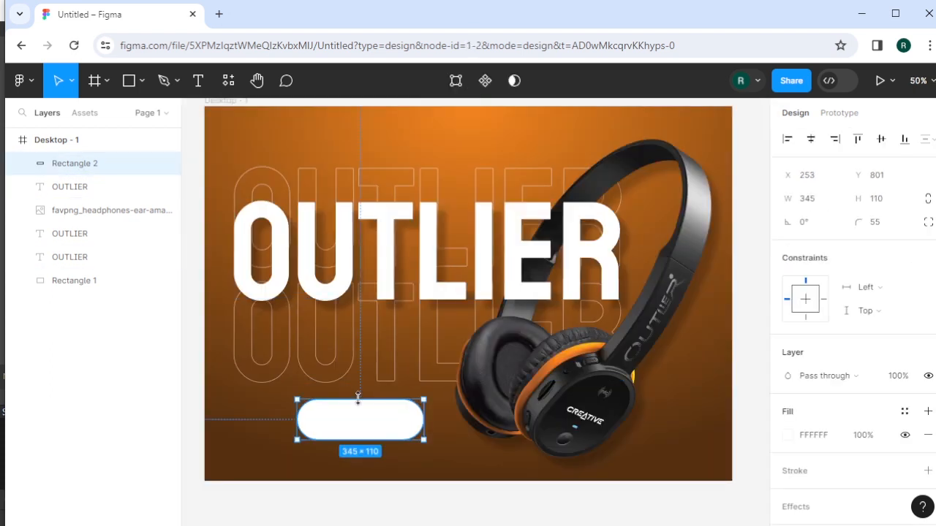
pyautogui.moveTo(357, 400); pyautogui.dragTo(381, 431)
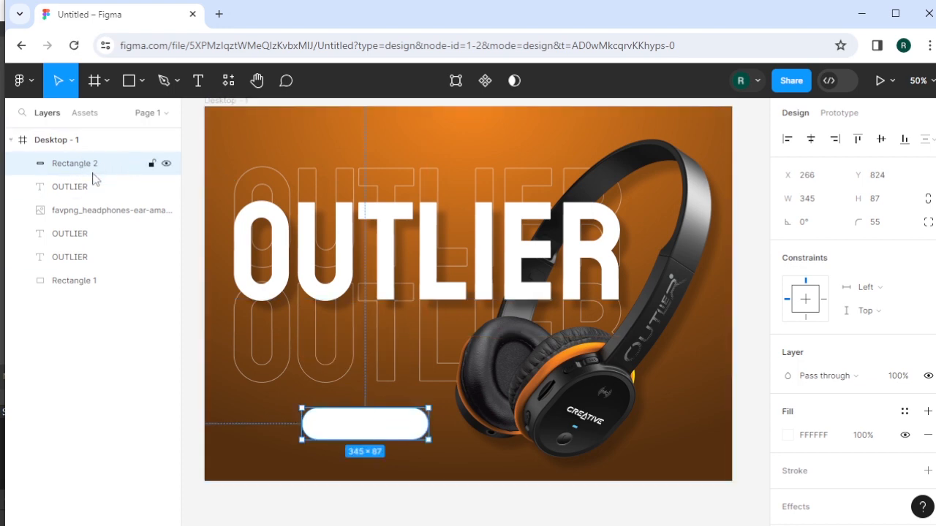
# - Lock the background rectangle layer and group the headphones image with the three OUTLIER text layers
pyautogui.click(143, 283)
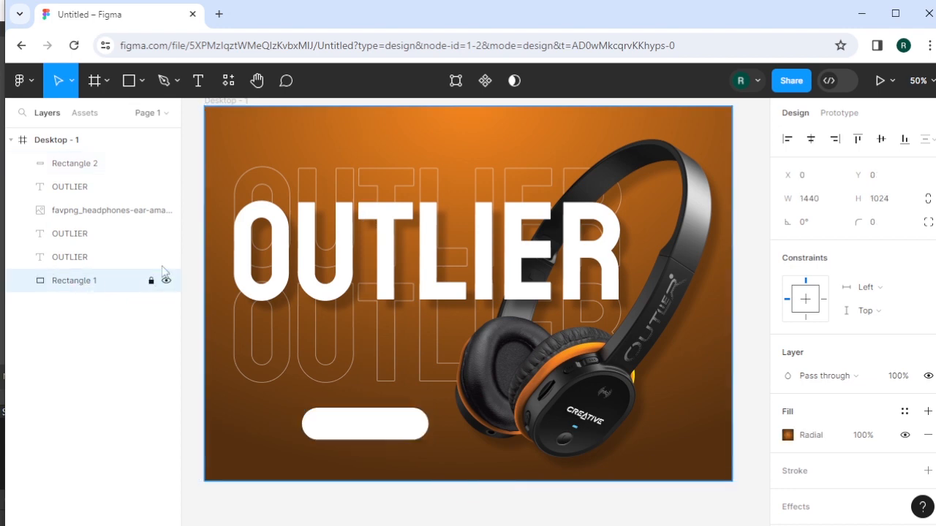
pyautogui.click(157, 234)
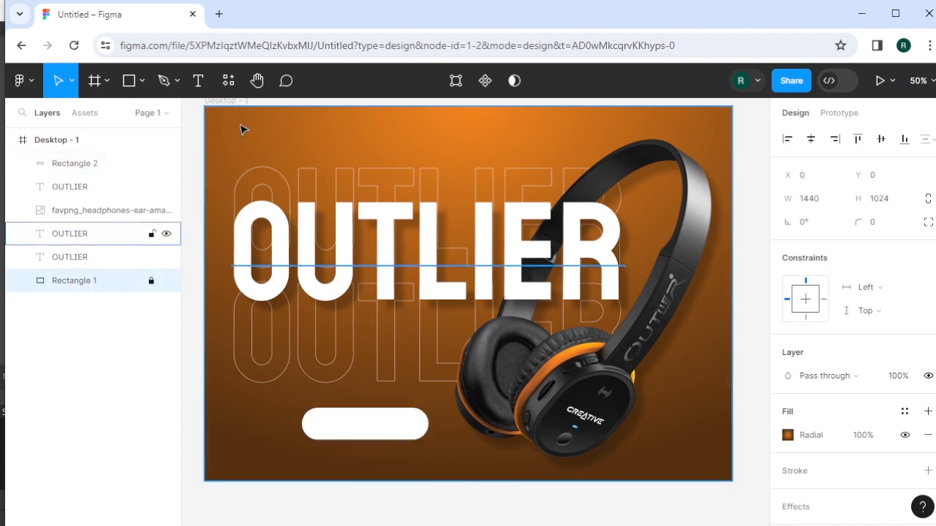
pyautogui.click(82, 257)
pyautogui.keyDown('shift'); pyautogui.click(91, 189); pyautogui.keyUp('shift')
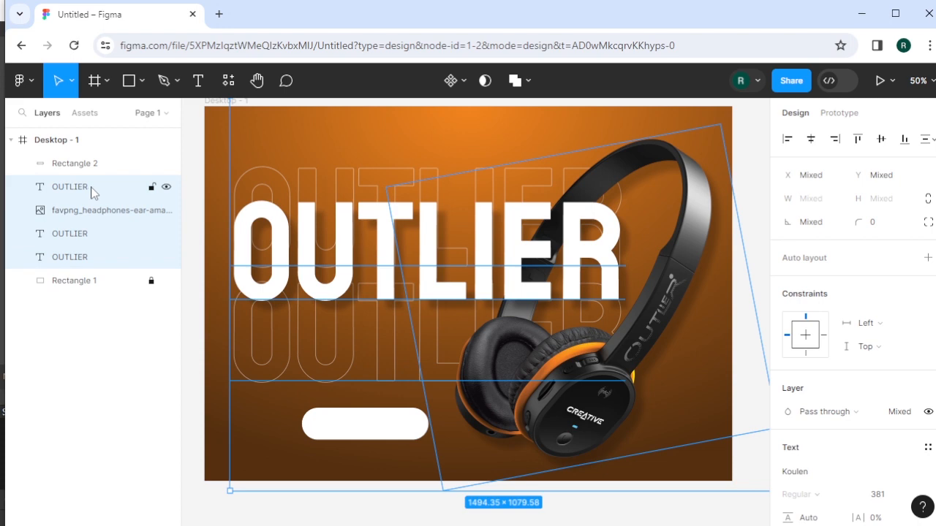
pyautogui.hotkey('ctrl', 'g')
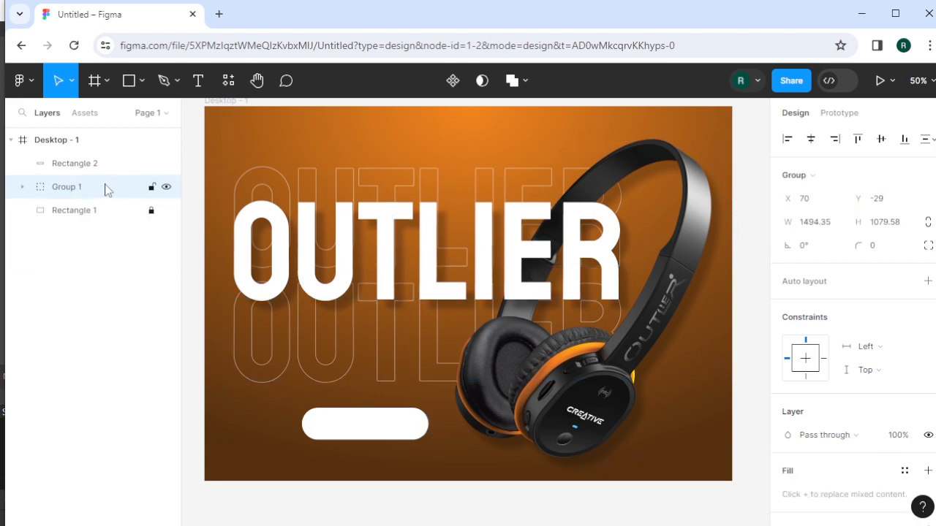
# - Lock the group containing the headphones and OUTLIER texts, leaving the white pill layer selected
pyautogui.click(85, 269)
pyautogui.click(88, 162)
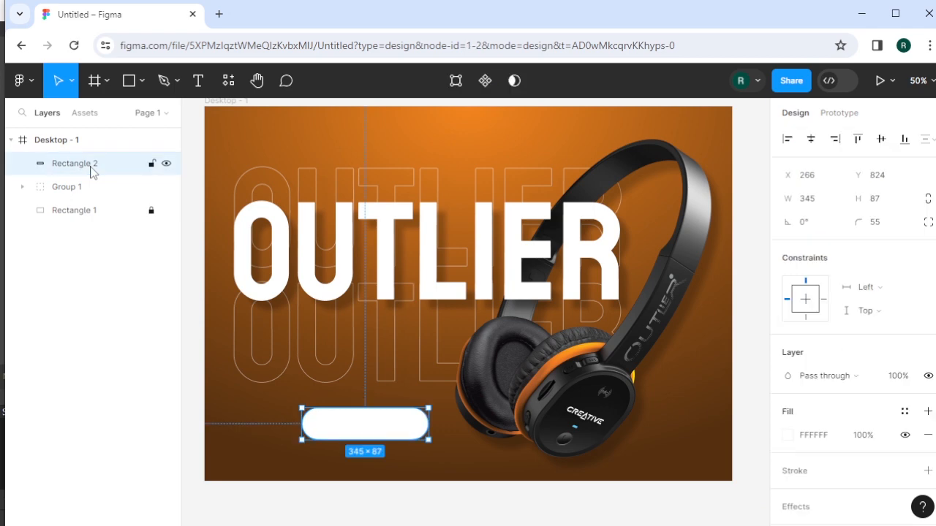
pyautogui.click(120, 191)
pyautogui.click(151, 187)
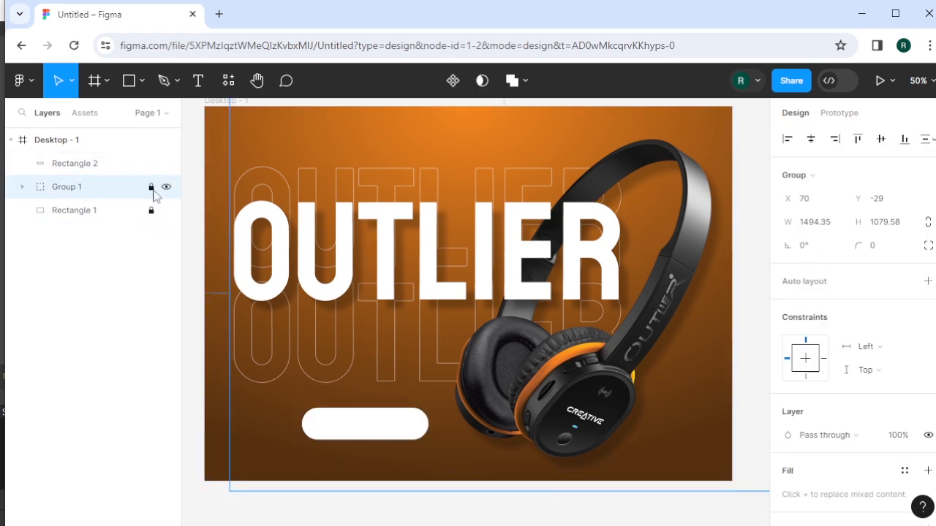
pyautogui.click(111, 164)
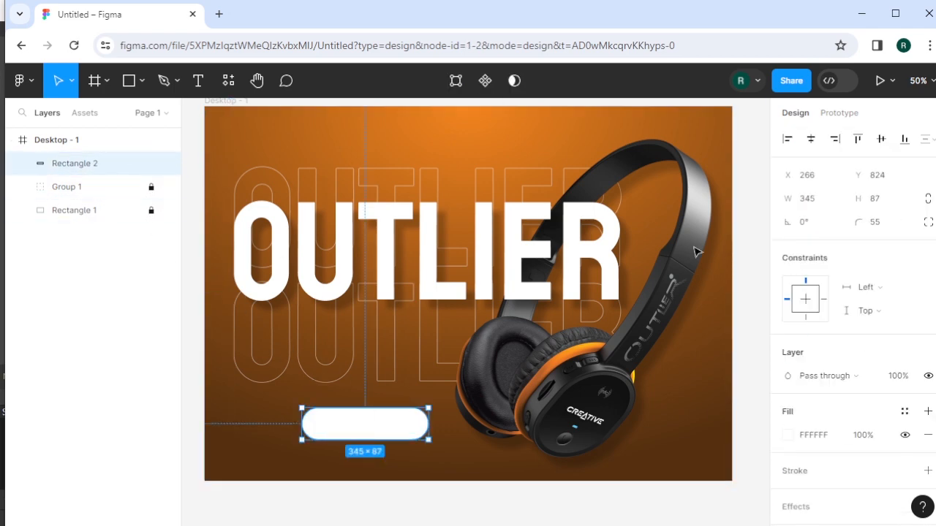
# - Add a text layer reading "Shop Now" starting on the white pill shape
pyautogui.click(199, 82)
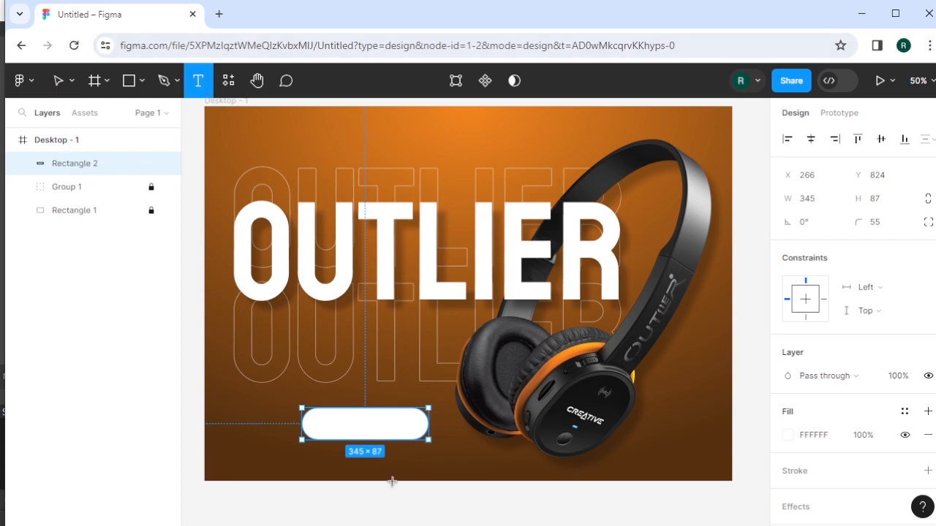
pyautogui.click(323, 422)
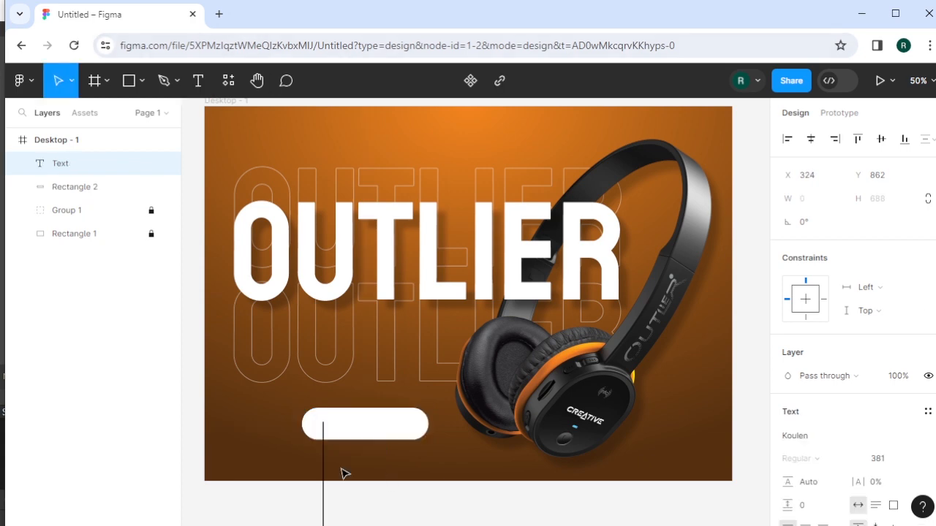
pyautogui.write('Sh')
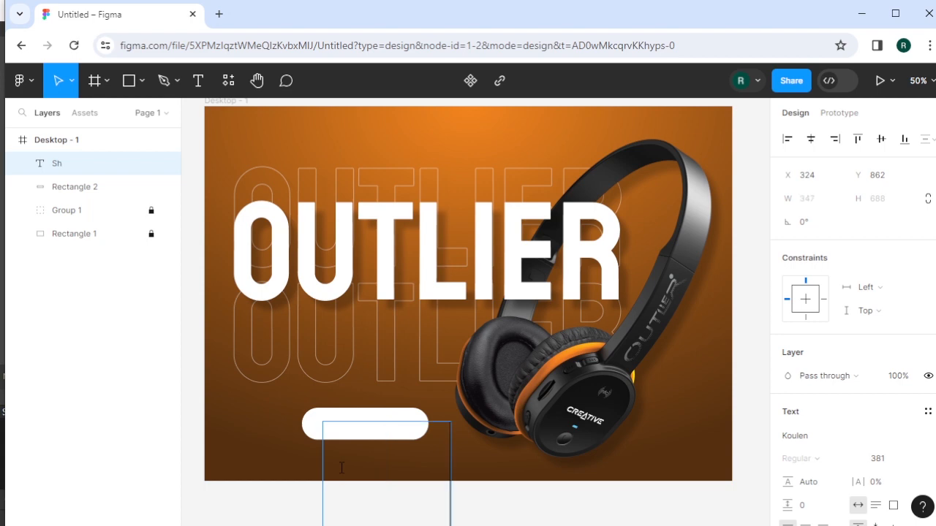
pyautogui.write('op N')
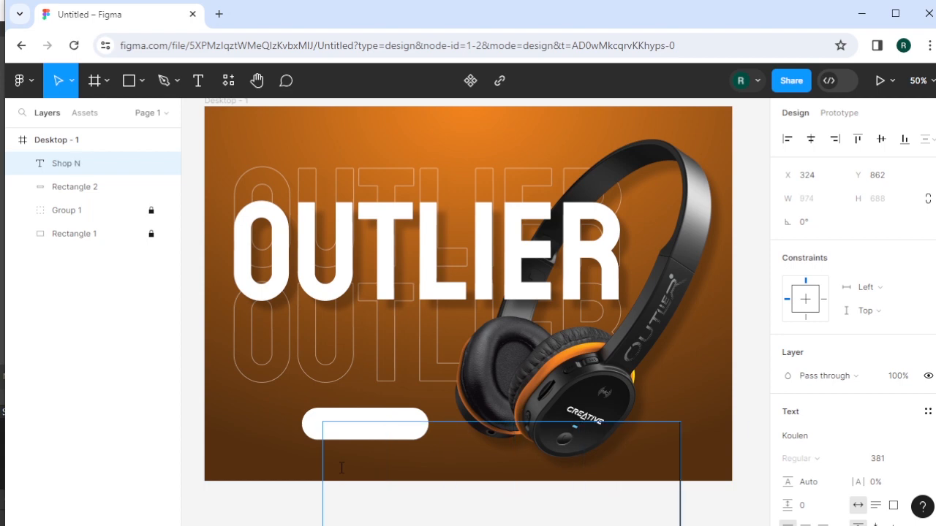
pyautogui.write('ow')
pyautogui.scroll(-5, 342, 468)
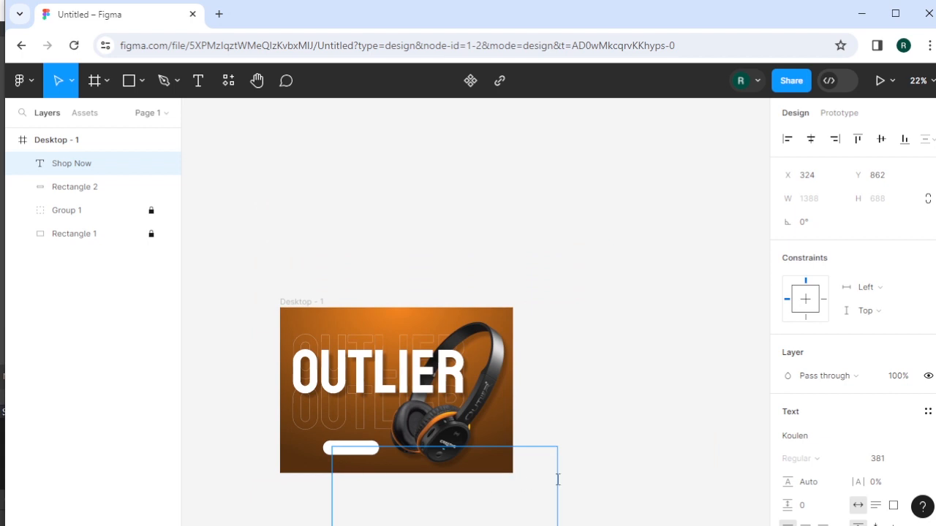
# - Set the whole Shop Now text to font size 36 and change its font to Krona One
pyautogui.moveTo(558, 478); pyautogui.dragTo(316, 449)
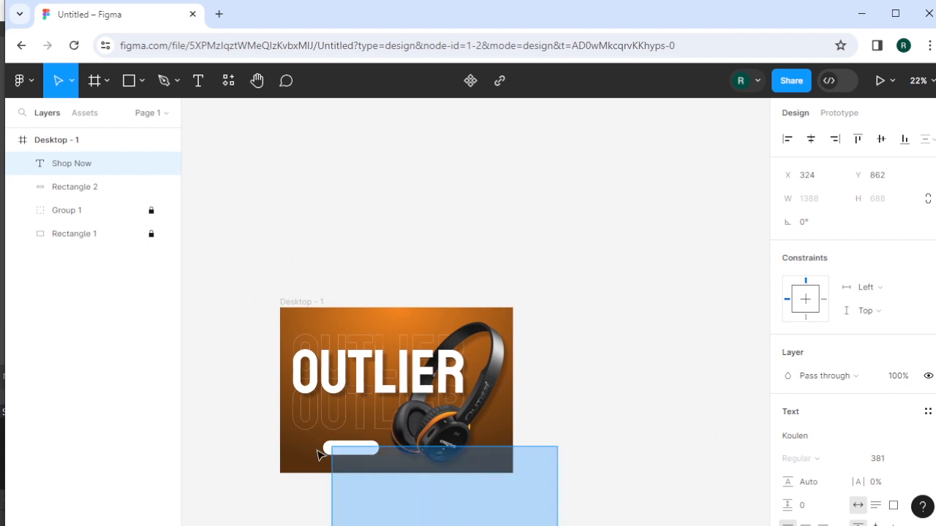
pyautogui.click(916, 461)
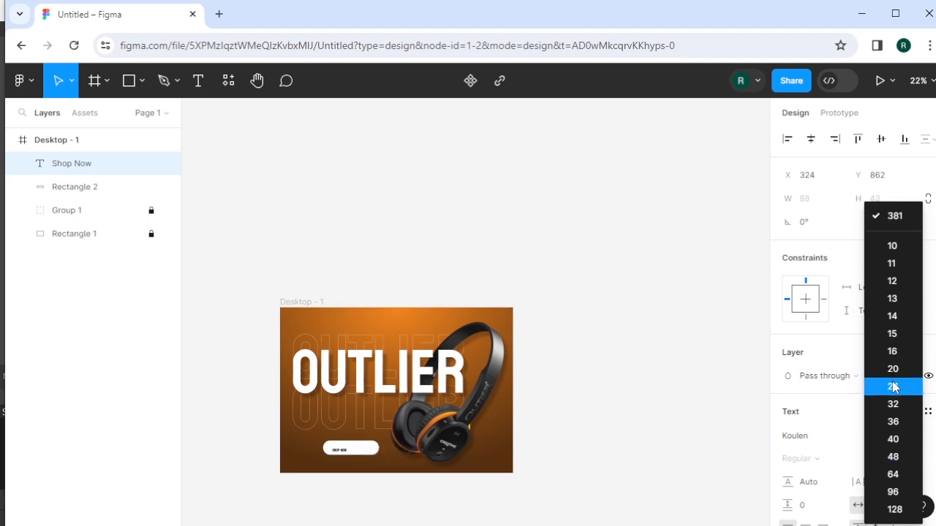
pyautogui.click(893, 421)
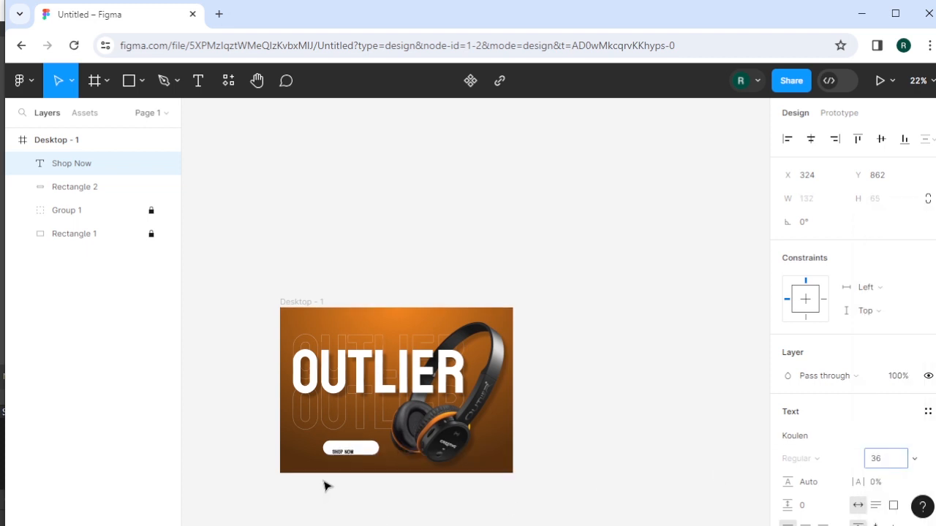
pyautogui.scroll(5, 341, 477)
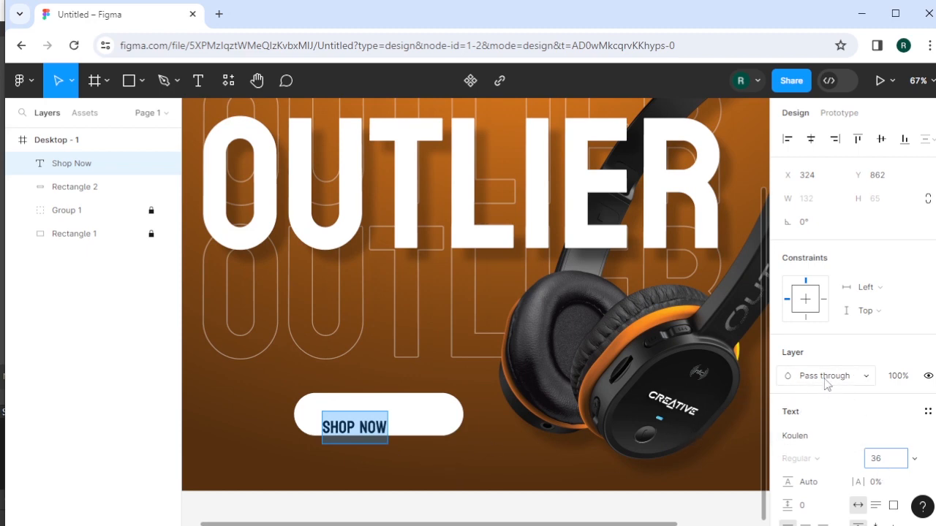
pyautogui.click(840, 433)
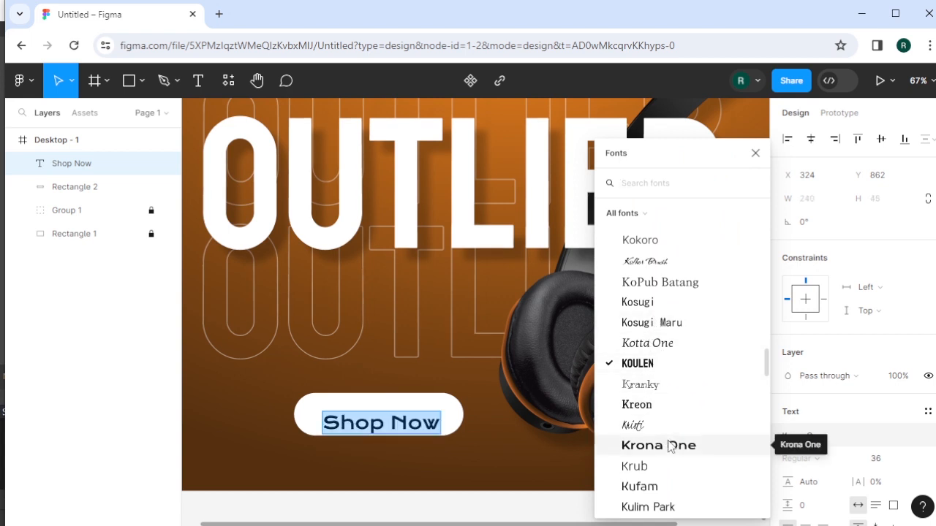
pyautogui.click(669, 446)
pyautogui.press('Return')
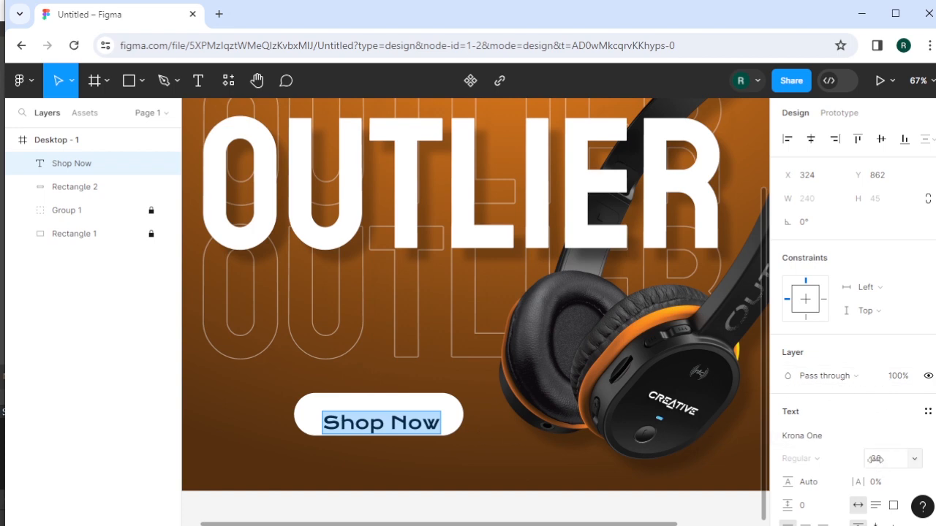
# - Increase the Shop Now font size to 45 and center the text on the white pill, at about X 289, Y 840
pyautogui.moveTo(875, 459)
pyautogui.mouseDown()
pyautogui.moveTo(868, 458)
pyautogui.moveTo(902, 458)
pyautogui.moveTo(887, 464)
pyautogui.mouseUp()
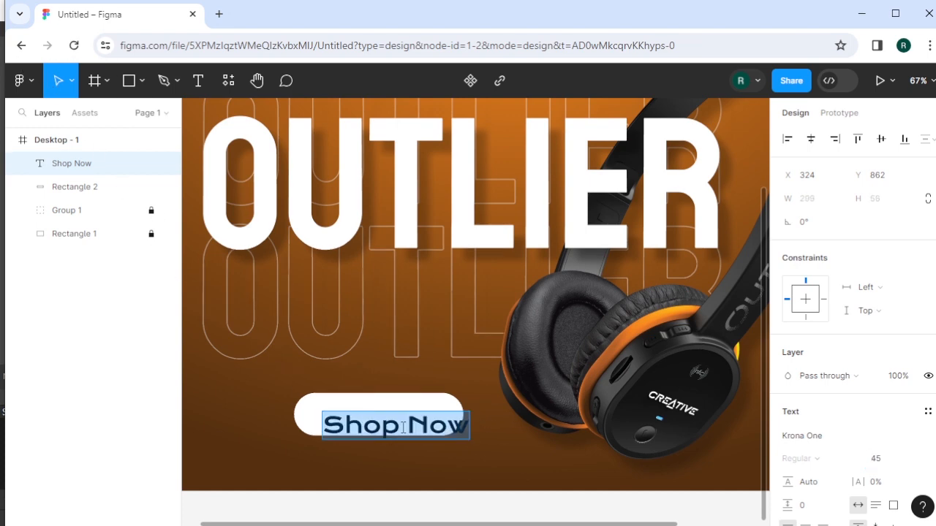
pyautogui.press('Escape')
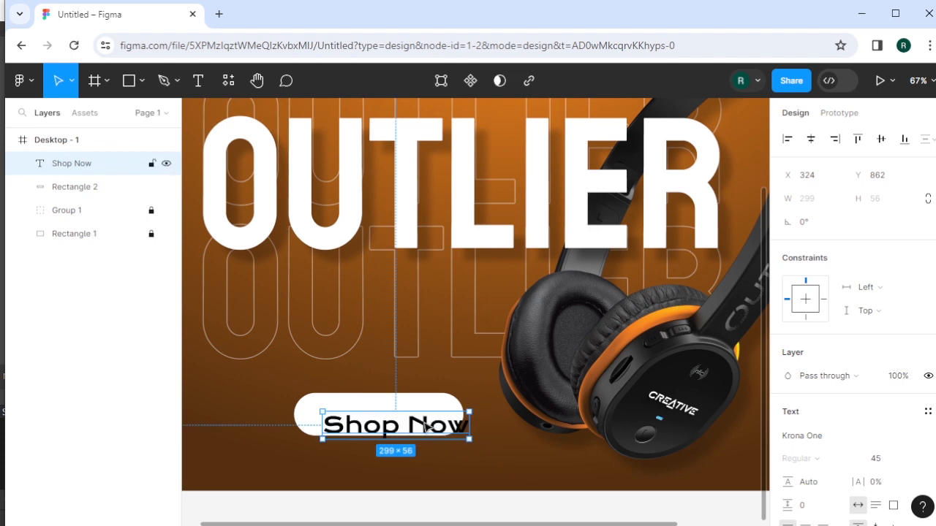
pyautogui.moveTo(425, 428); pyautogui.dragTo(408, 416)
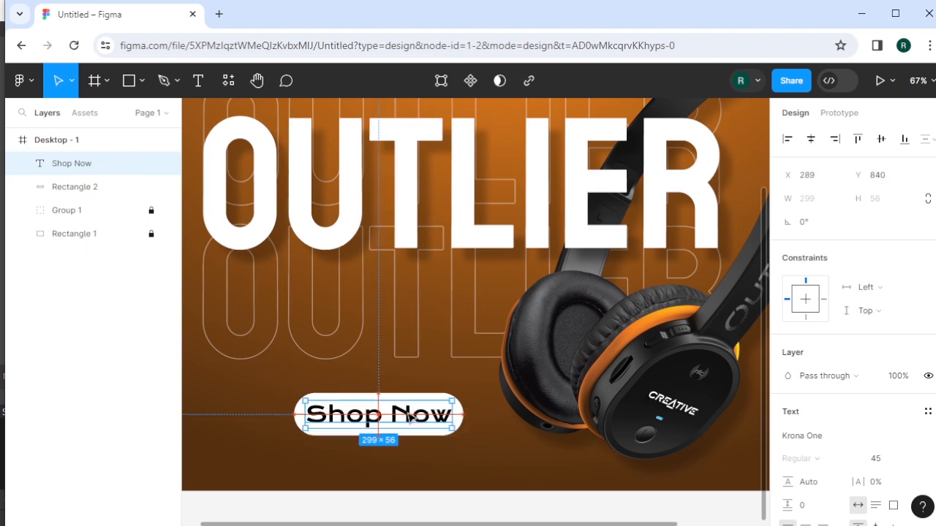
pyautogui.click(449, 463)
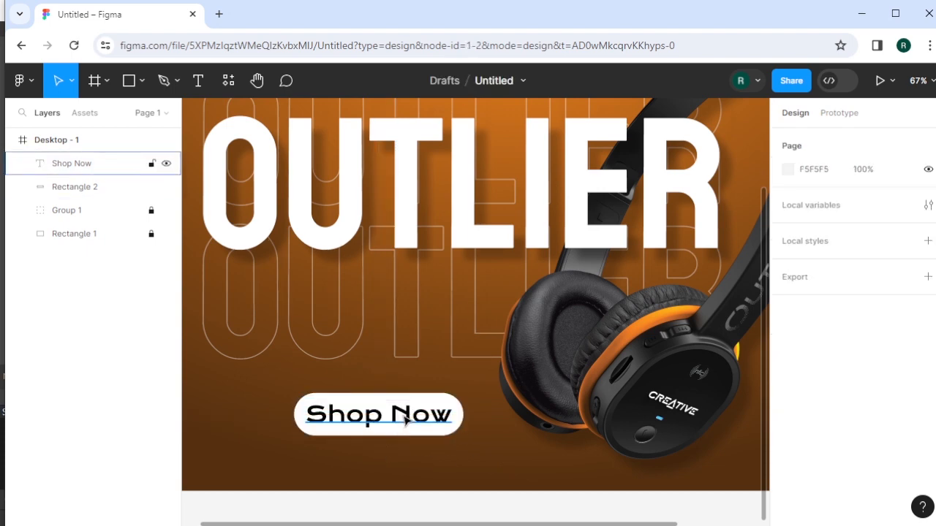
# - Add a drop shadow to the Shop Now text with X 5, Y 5 and a blur of 10.9
pyautogui.click(404, 419)
pyautogui.scroll(-3, 884, 309)
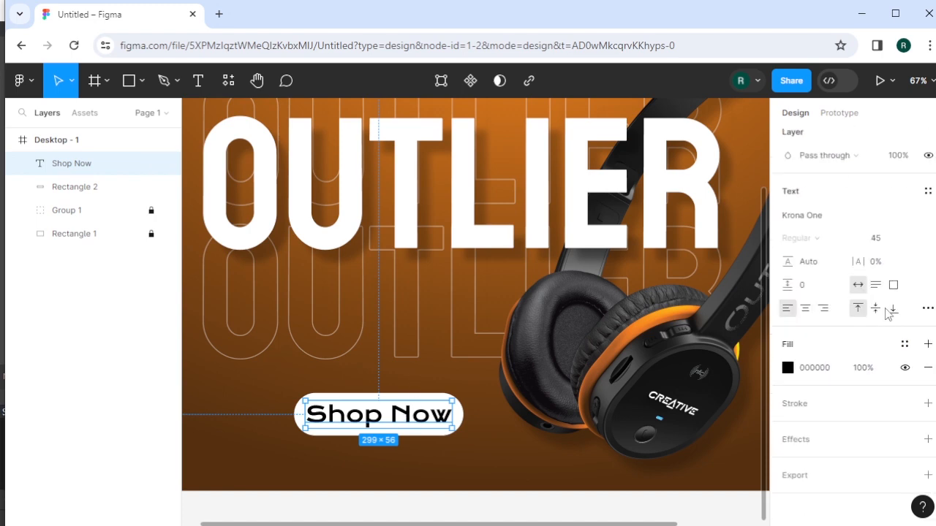
pyautogui.click(823, 442)
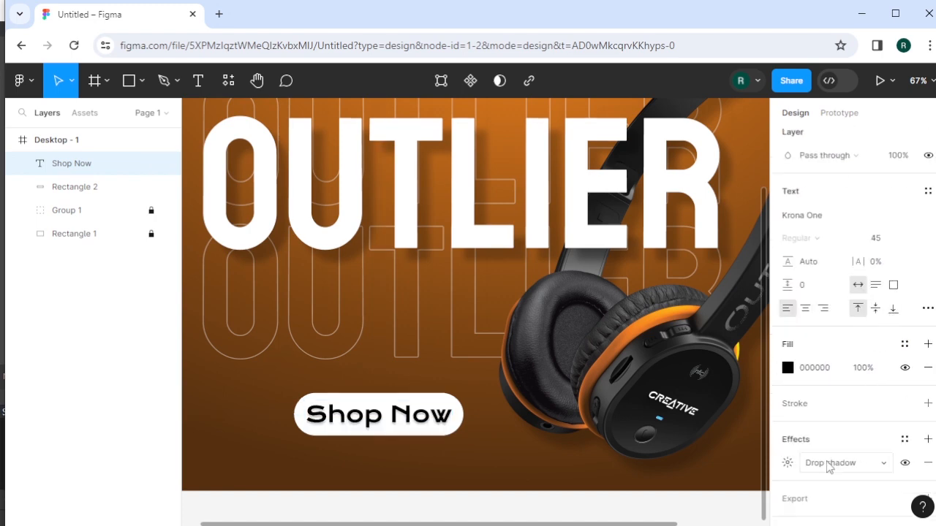
pyautogui.click(828, 464)
pyautogui.click(836, 465)
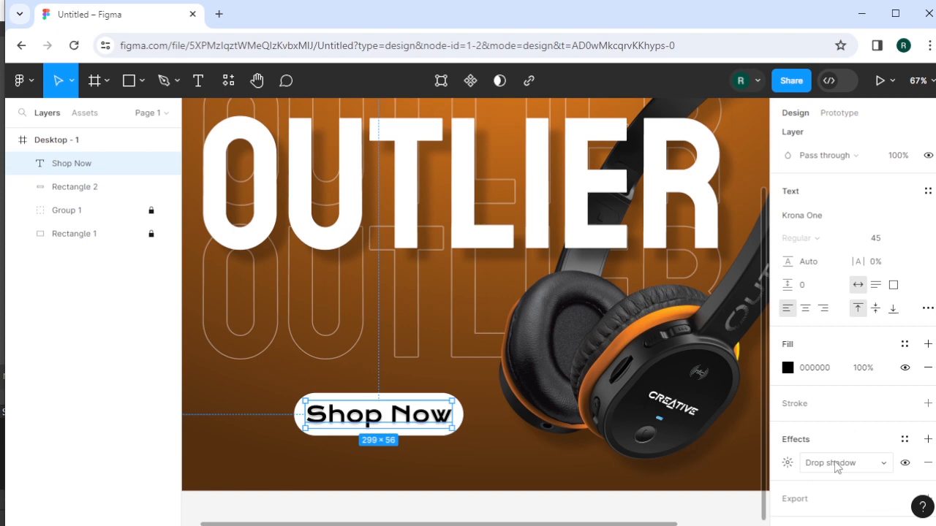
pyautogui.click(787, 464)
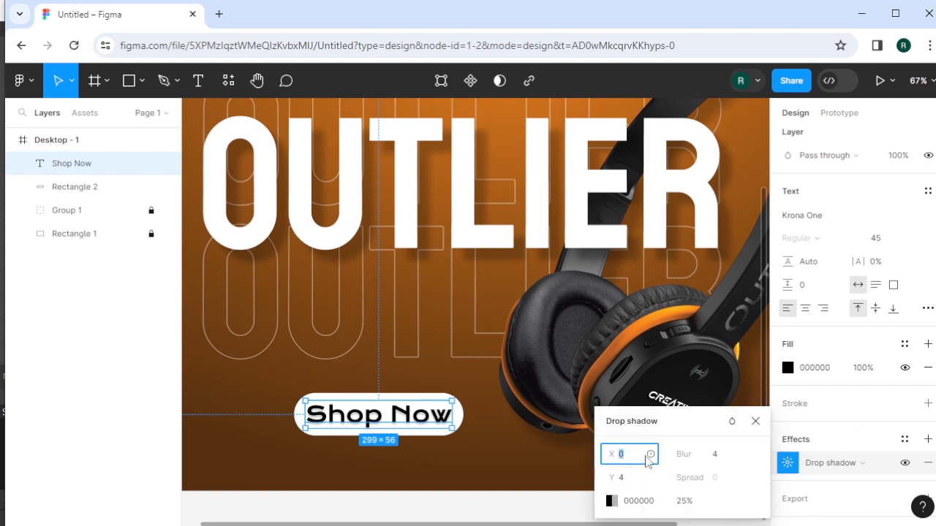
pyautogui.moveTo(615, 453); pyautogui.dragTo(615, 479)
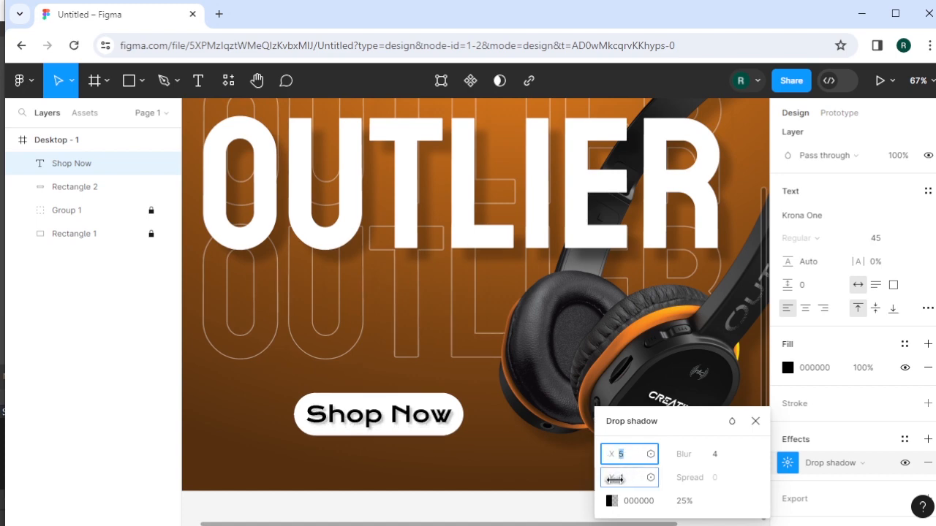
pyautogui.moveTo(685, 454); pyautogui.dragTo(790, 449)
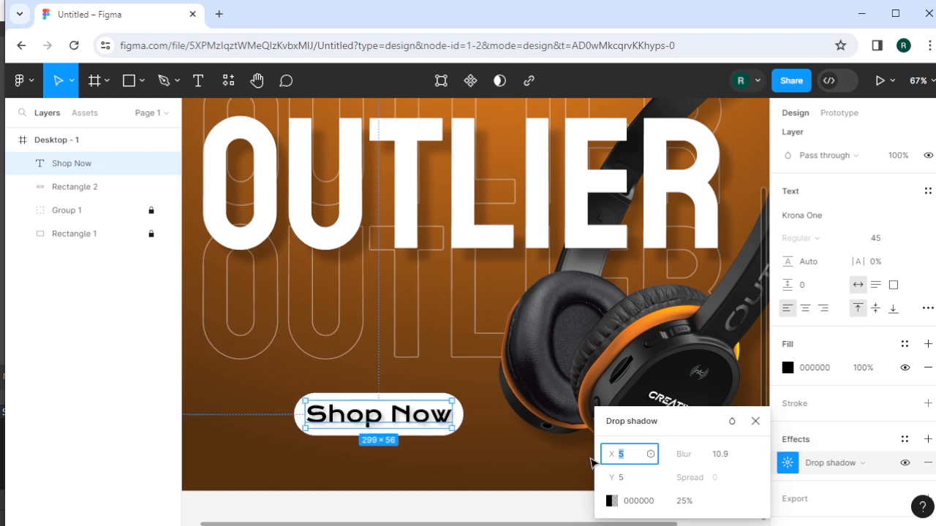
# - Change the Shop Now text shadow's offset to X 8, Y 6 and increase its blur further
pyautogui.moveTo(604, 456); pyautogui.dragTo(618, 477)
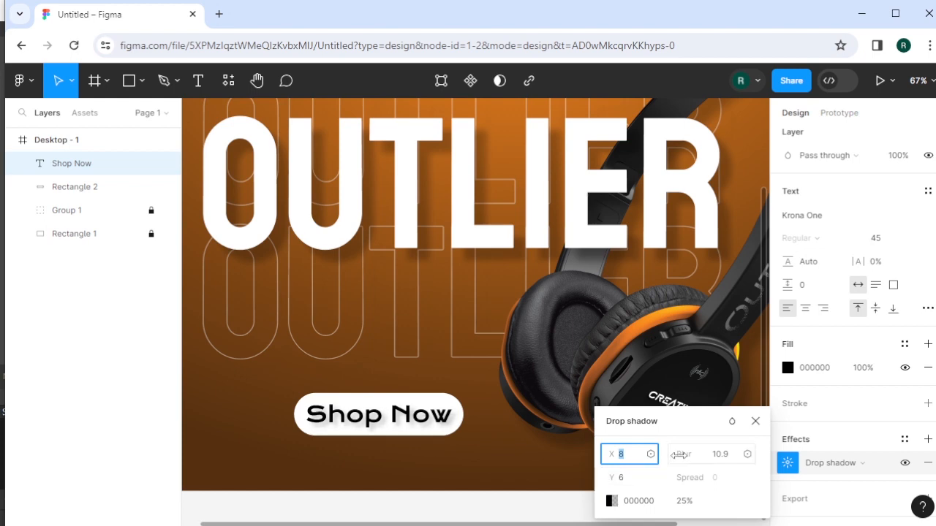
pyautogui.moveTo(679, 454); pyautogui.dragTo(761, 454)
pyautogui.click(755, 422)
pyautogui.click(476, 447)
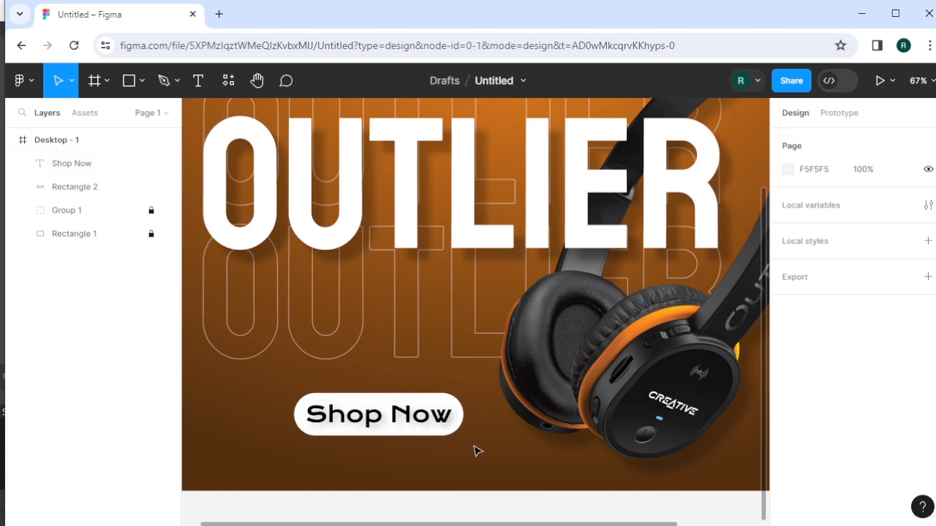
# - Add a drop shadow to the white pill shape with X 11, Y 15 and a blur of 20.2
pyautogui.click(423, 392)
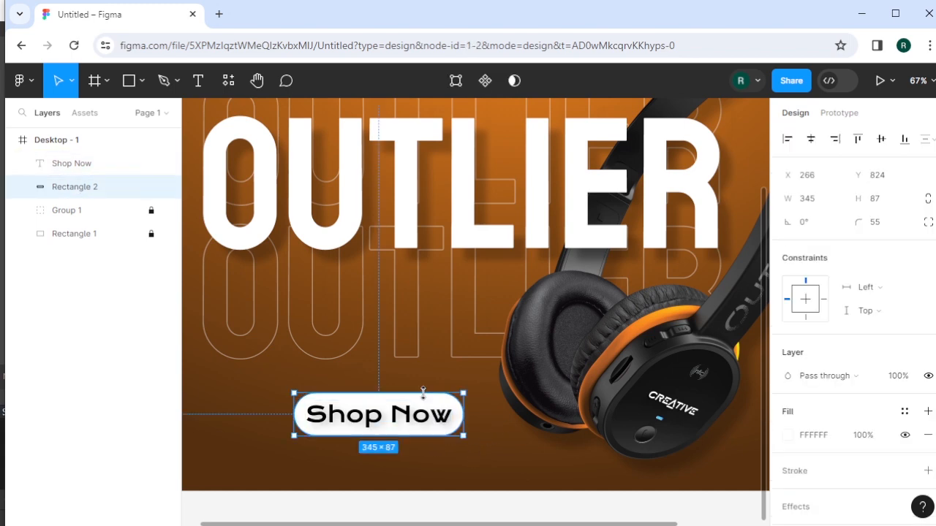
pyautogui.scroll(-1, 859, 439)
pyautogui.click(856, 441)
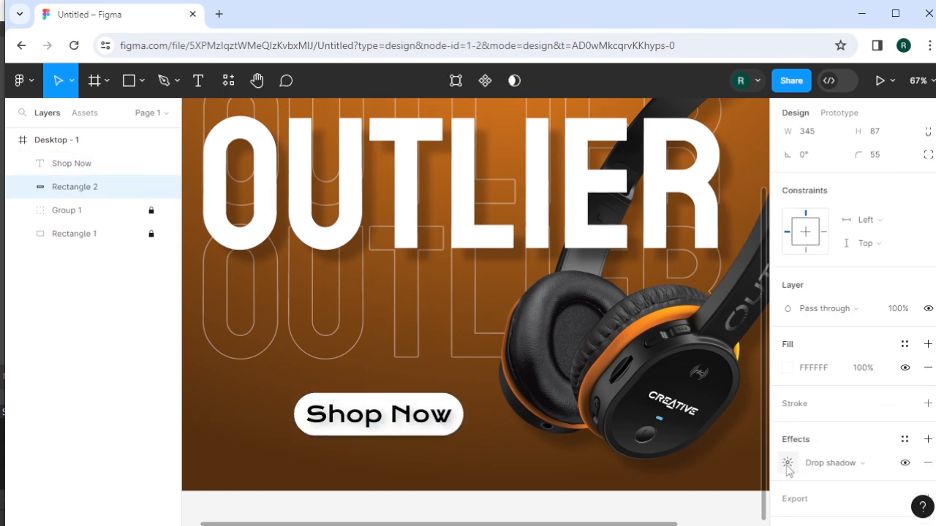
pyautogui.click(787, 463)
pyautogui.moveTo(617, 454); pyautogui.dragTo(631, 477)
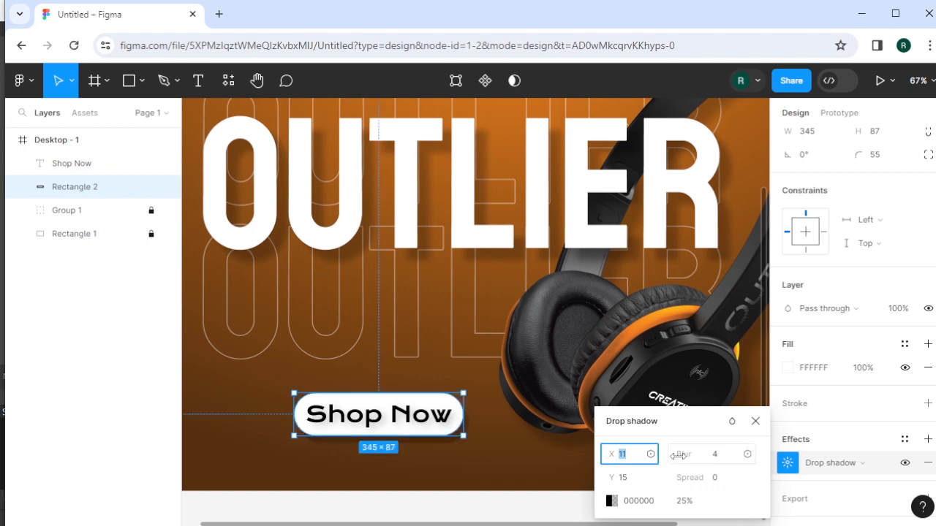
pyautogui.moveTo(688, 456); pyautogui.dragTo(907, 441)
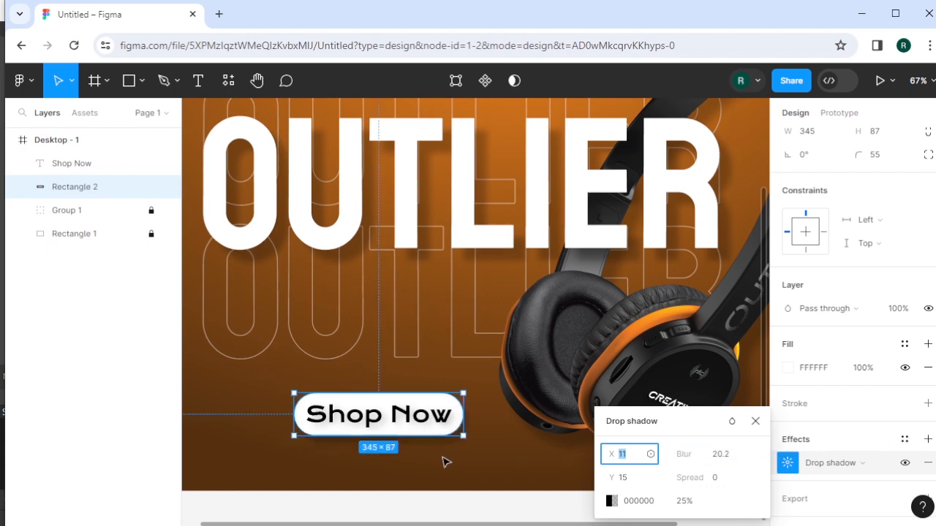
pyautogui.click(479, 473)
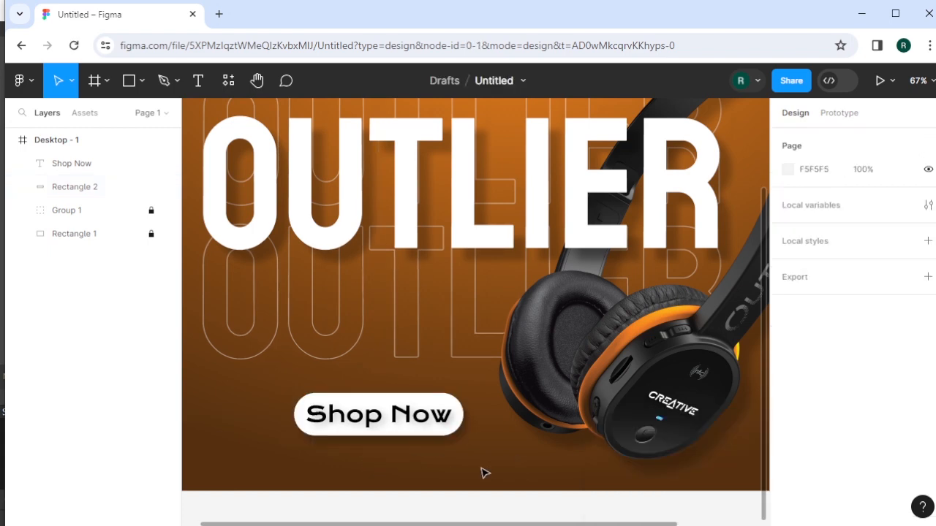
# - Group the Shop Now text with the white pill and rename the group "Shop Now"
pyautogui.click(59, 163)
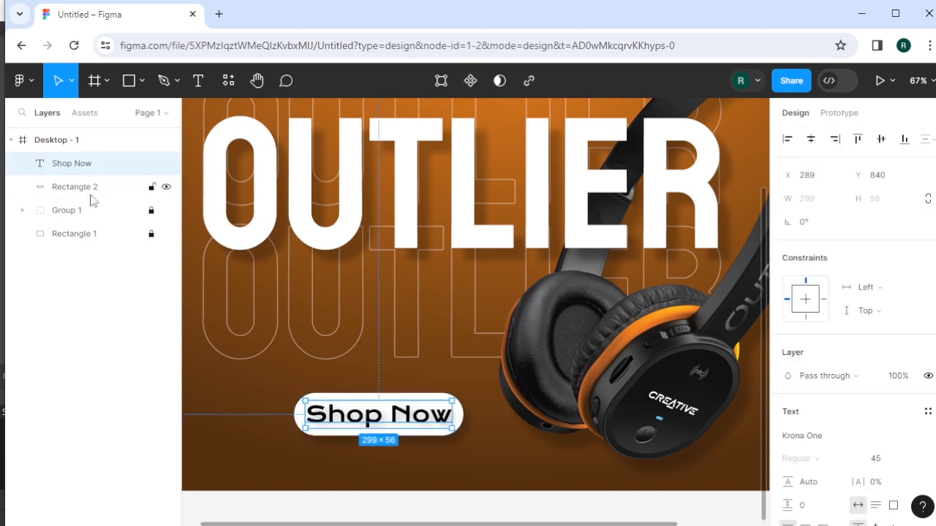
pyautogui.keyDown('shift'); pyautogui.click(93, 187); pyautogui.keyUp('shift')
pyautogui.hotkey('ctrl', 'g')
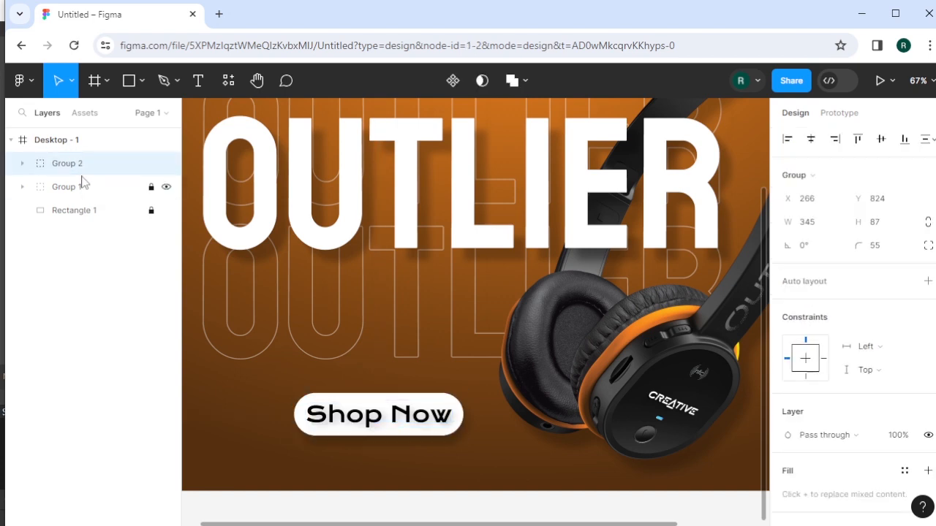
pyautogui.doubleClick(68, 172)
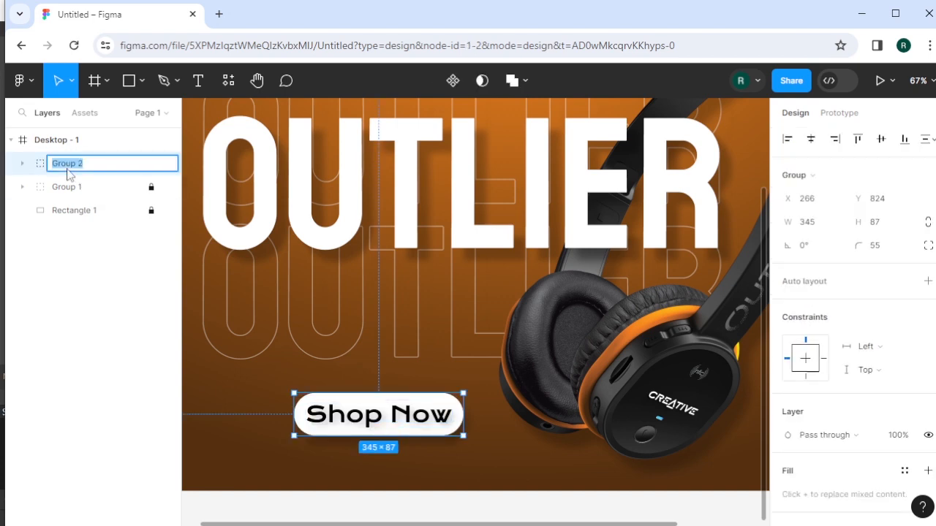
pyautogui.write('Shop Now')
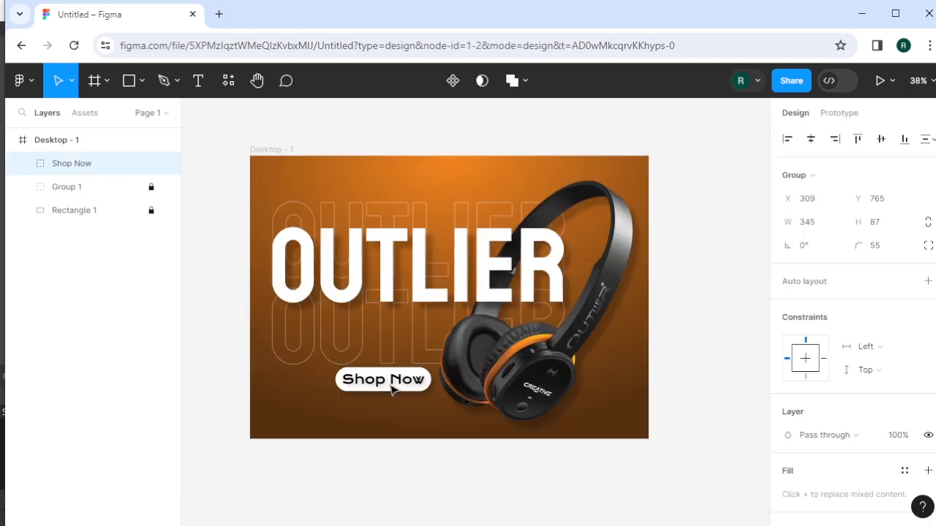
# - Move the Shop Now group up beneath the main OUTLIER title, to about X 323, Y 629
pyautogui.moveTo(393, 389); pyautogui.dragTo(397, 358)
pyautogui.scroll(1, 396, 345)
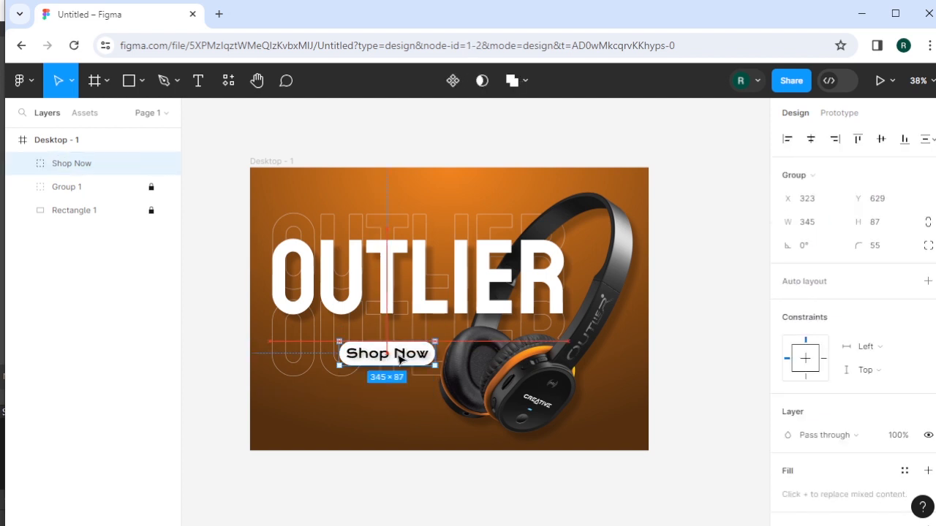
pyautogui.click(397, 432)
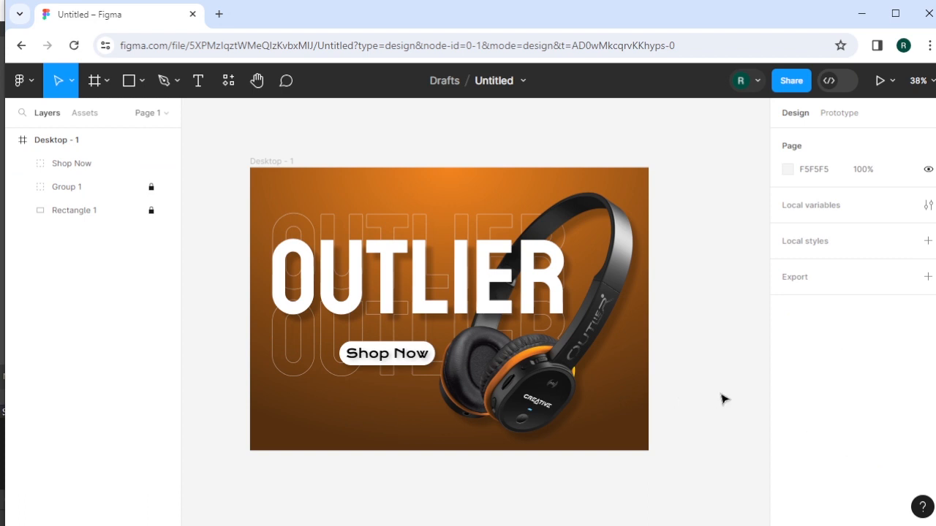